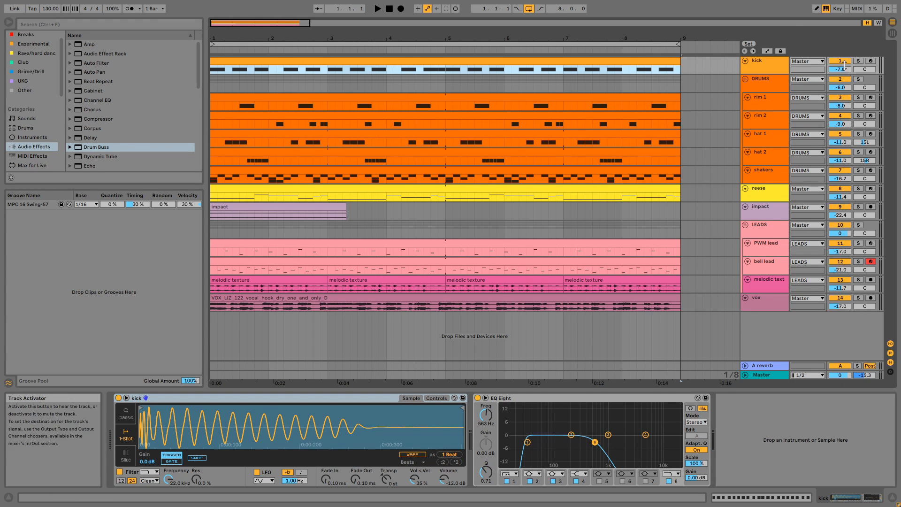
# - Audition the kick track in solo, and inspect its MIDI clip and EQ Eight
pyautogui.click(859, 60)
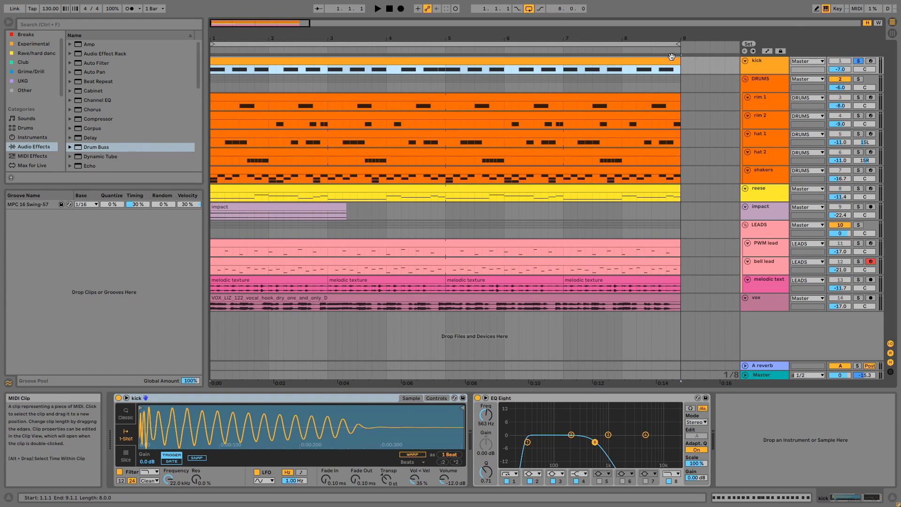
pyautogui.press('space')
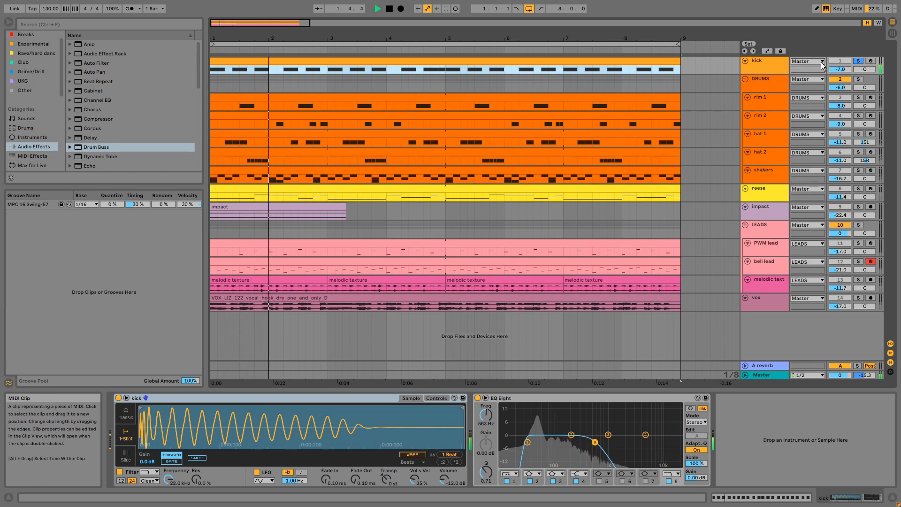
pyautogui.click(859, 60)
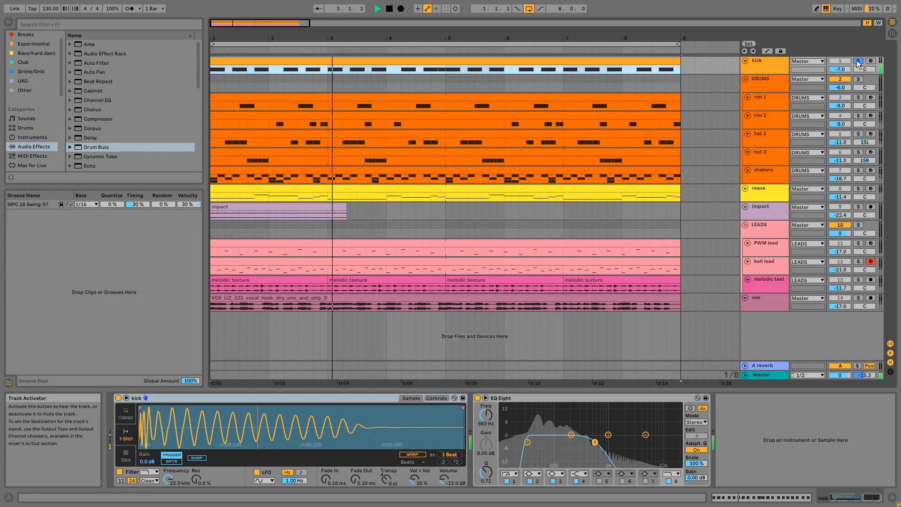
pyautogui.doubleClick(642, 62)
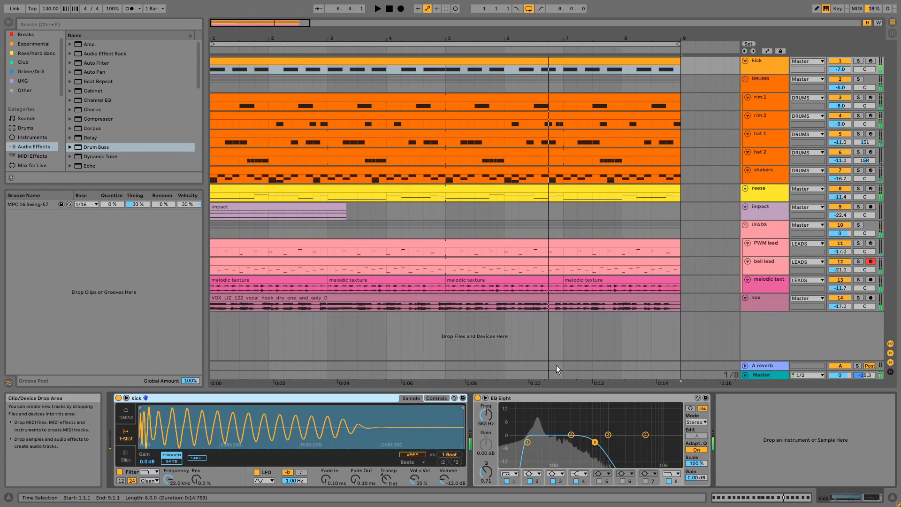
pyautogui.click(552, 402)
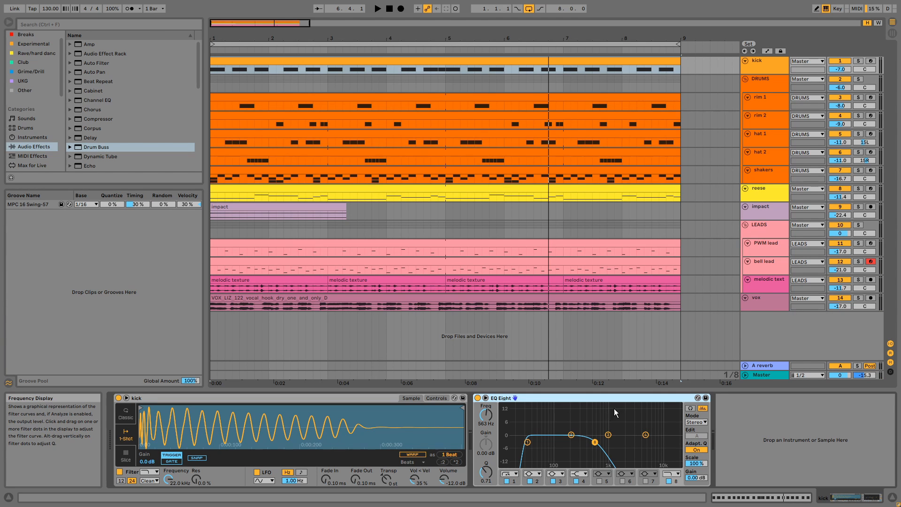
# - Audition the DRUMS group in solo, followed by the rim 1 track on its own
pyautogui.click(858, 79)
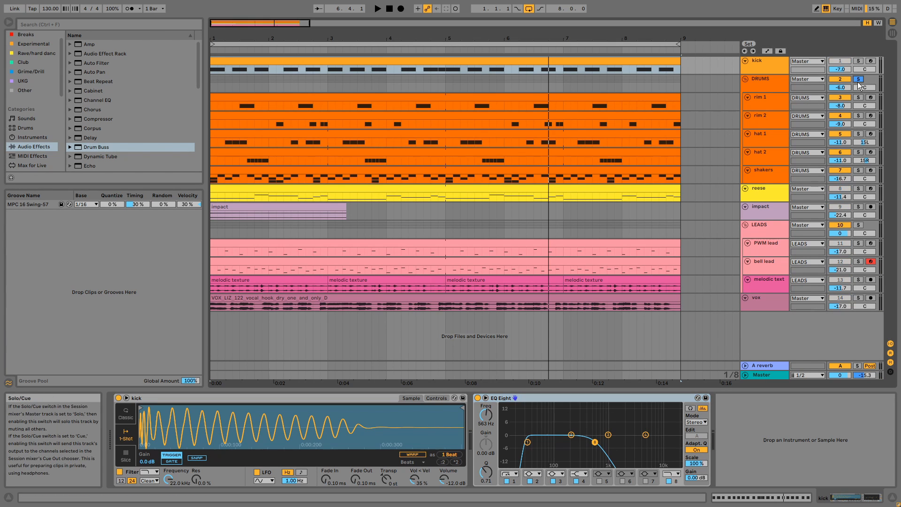
pyautogui.press('space')
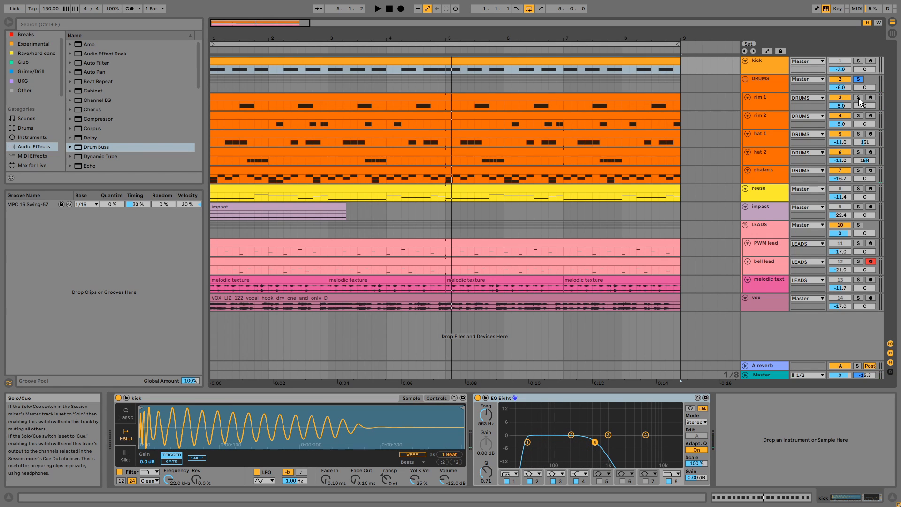
pyautogui.click(859, 99)
pyautogui.press('space')
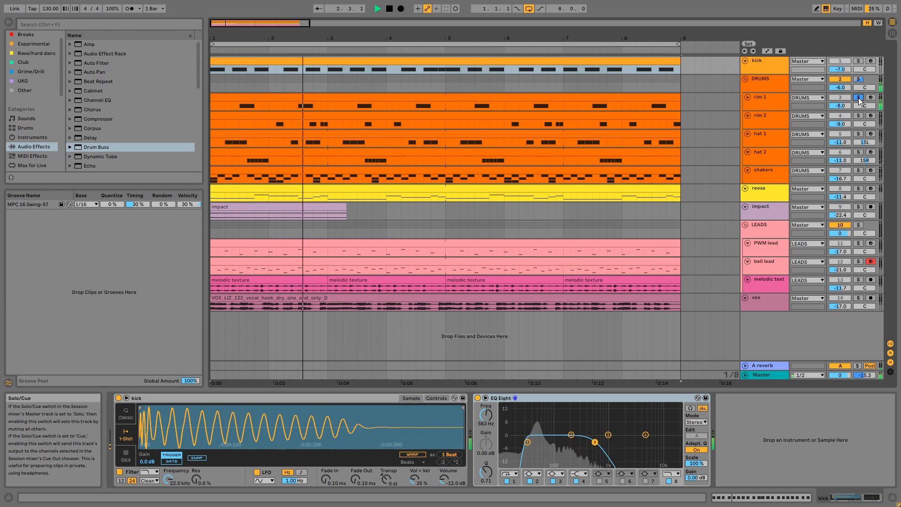
pyautogui.click(859, 99)
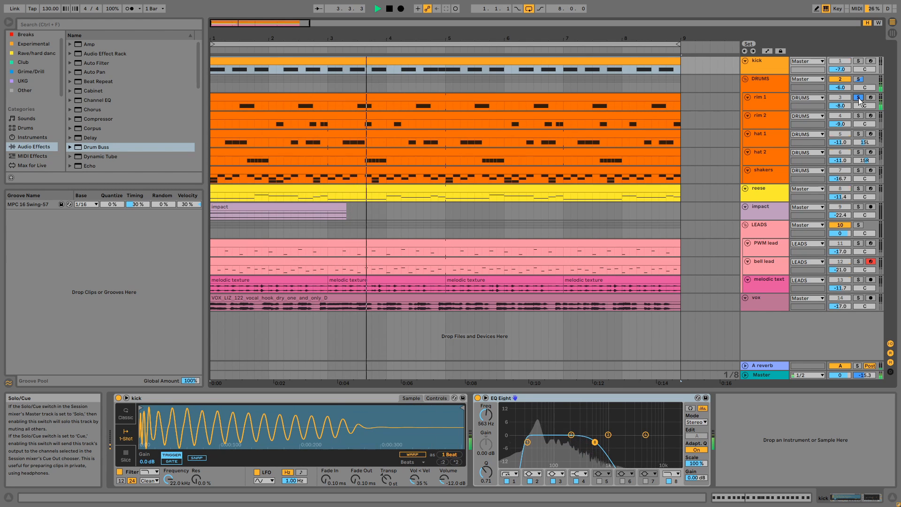
# - Audition the rim 2 track in solo and view the notes of its MIDI clip
pyautogui.click(858, 116)
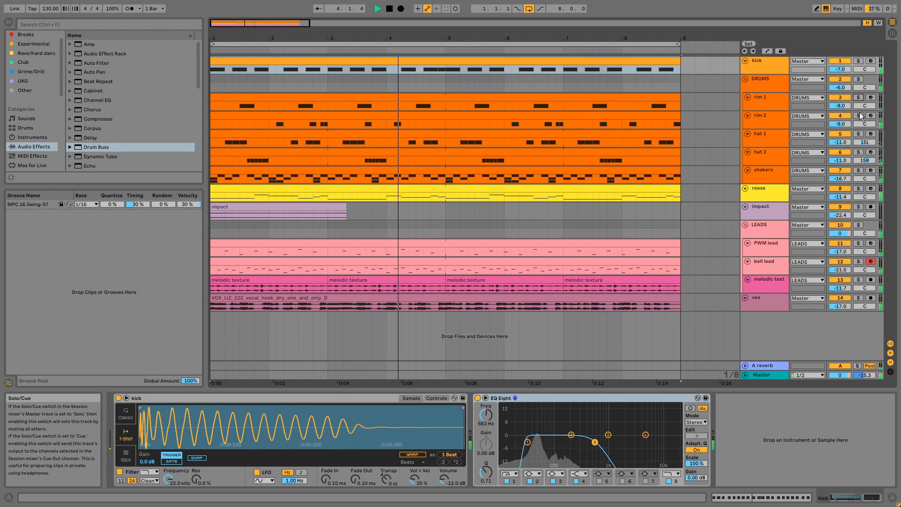
pyautogui.doubleClick(669, 117)
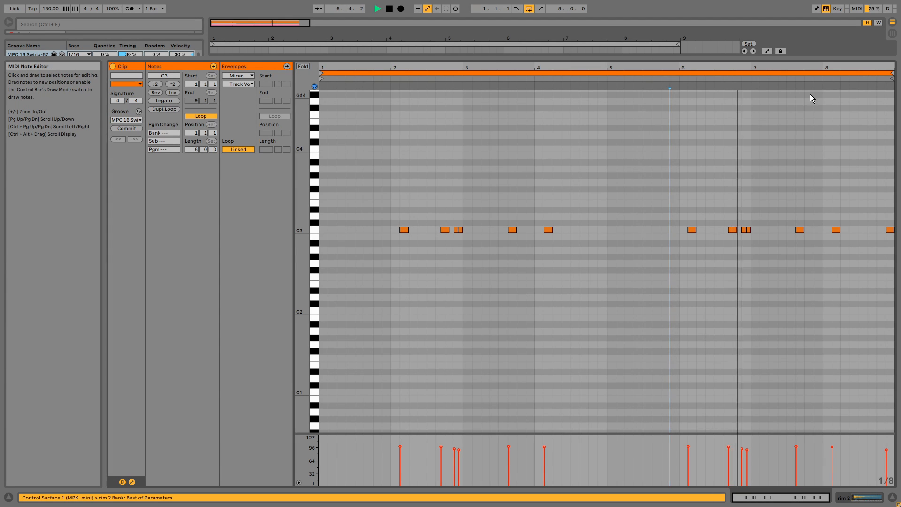
pyautogui.hotkey('shift', 'Tab')
pyautogui.click(859, 116)
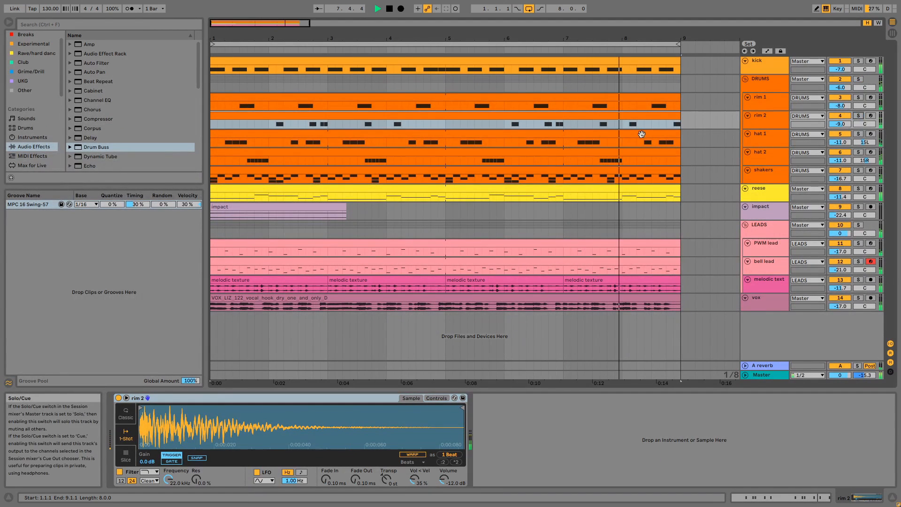
# - Audition the hat 1, hat 2 and shakers tracks in solo, and view the notes of the shakers clip
pyautogui.click(858, 135)
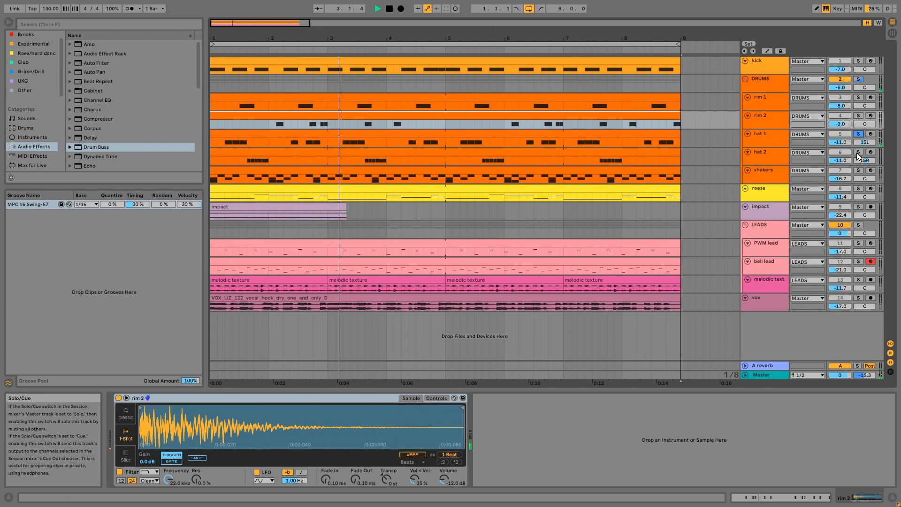
pyautogui.click(858, 152)
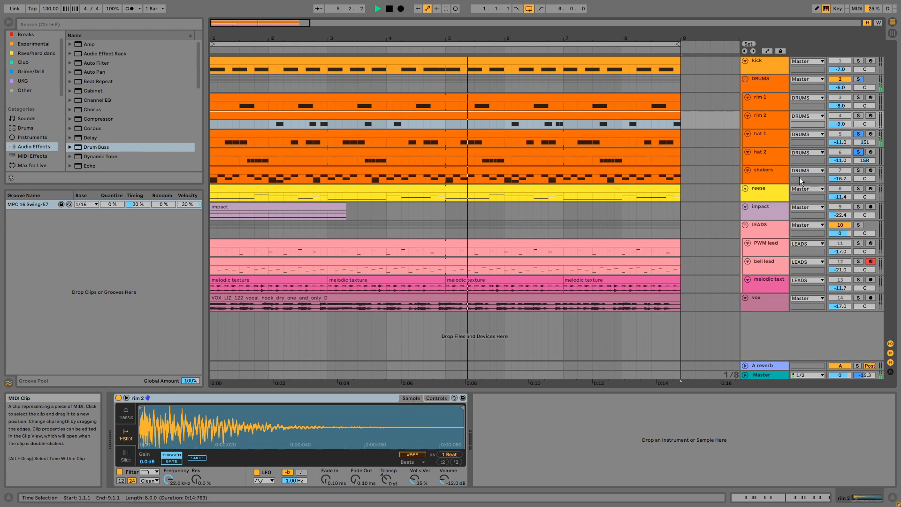
pyautogui.click(858, 171)
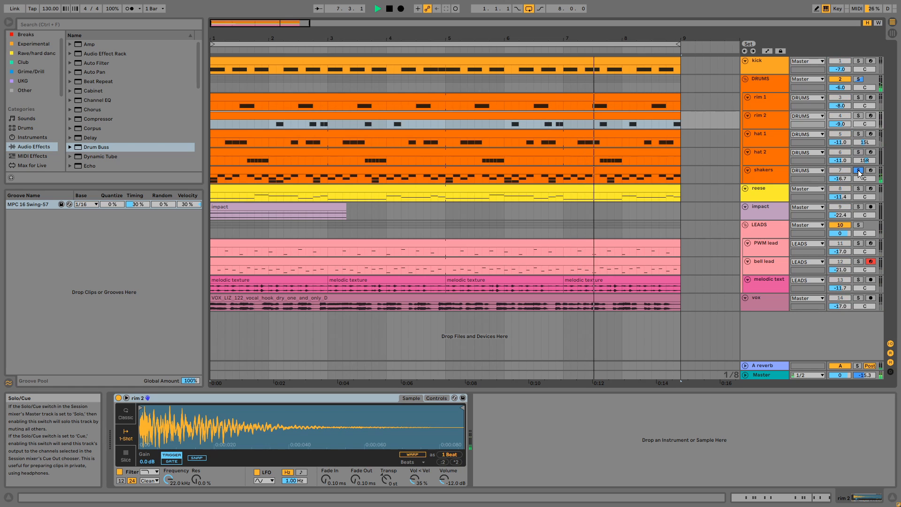
pyautogui.click(856, 170)
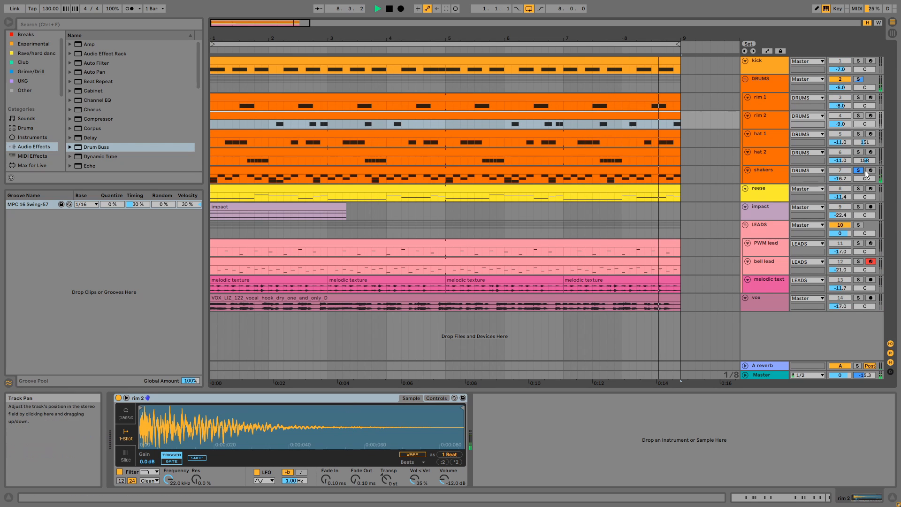
pyautogui.doubleClick(663, 174)
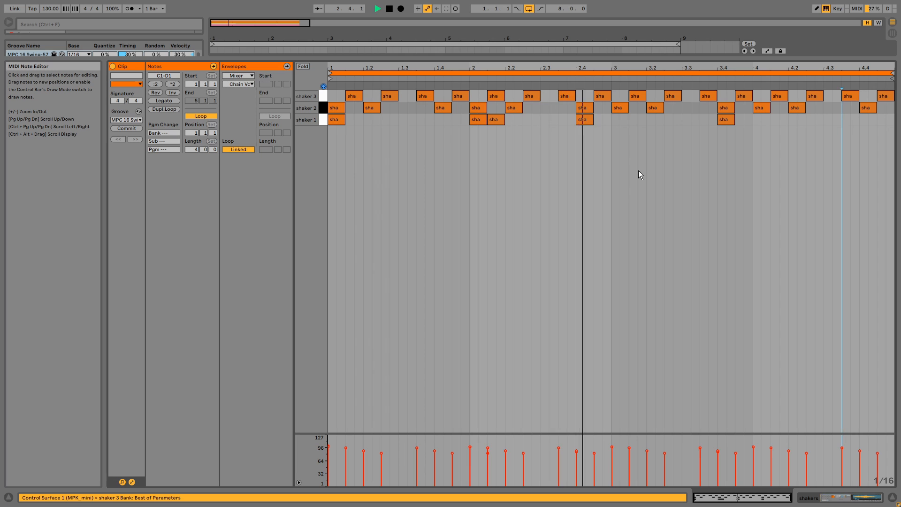
pyautogui.hotkey('shift', 'Tab')
pyautogui.press('space')
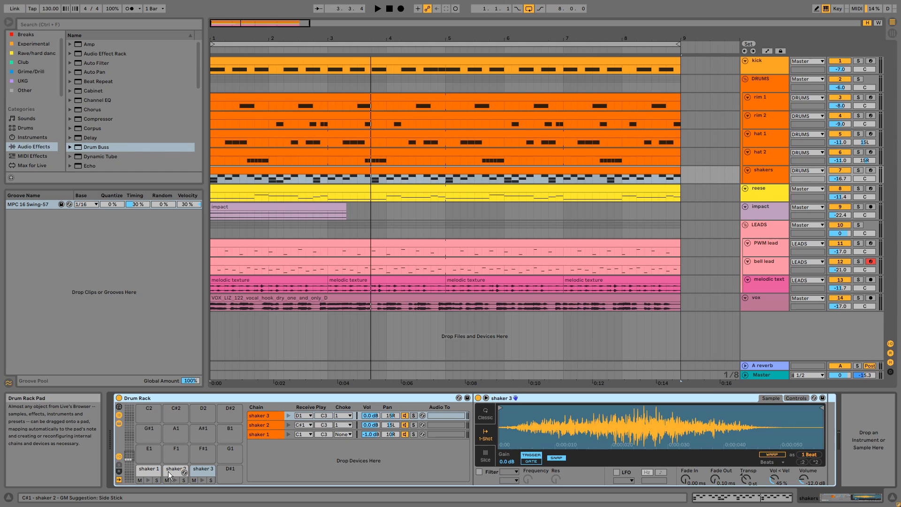
# - Preview the shaker 1, shaker 2 and shaker 3 pads in the Drum Rack and inspect the shaker 2 and shaker 3 samples
pyautogui.click(148, 480)
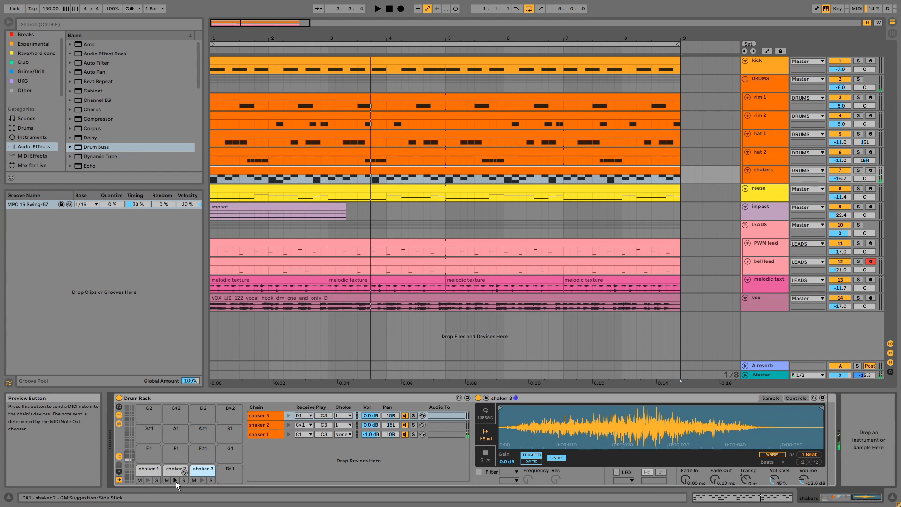
pyautogui.click(175, 481)
pyautogui.click(202, 479)
pyautogui.click(273, 425)
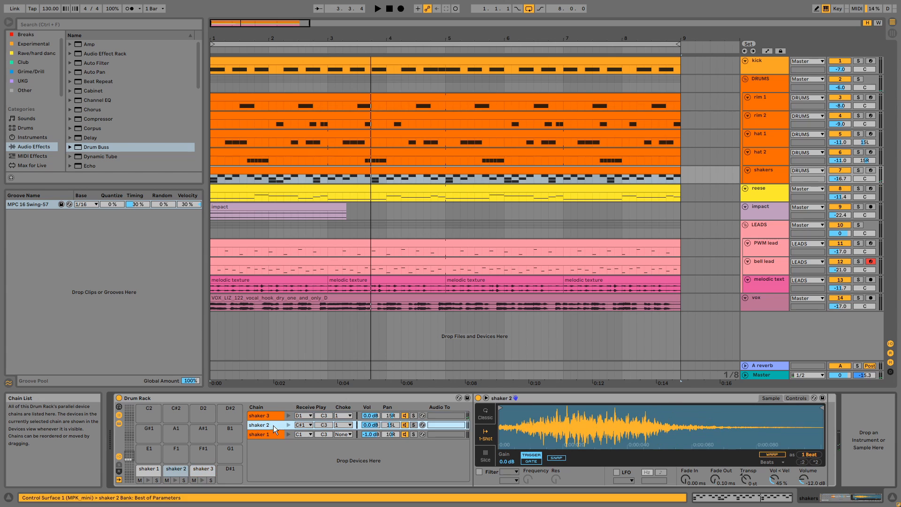
pyautogui.click(272, 416)
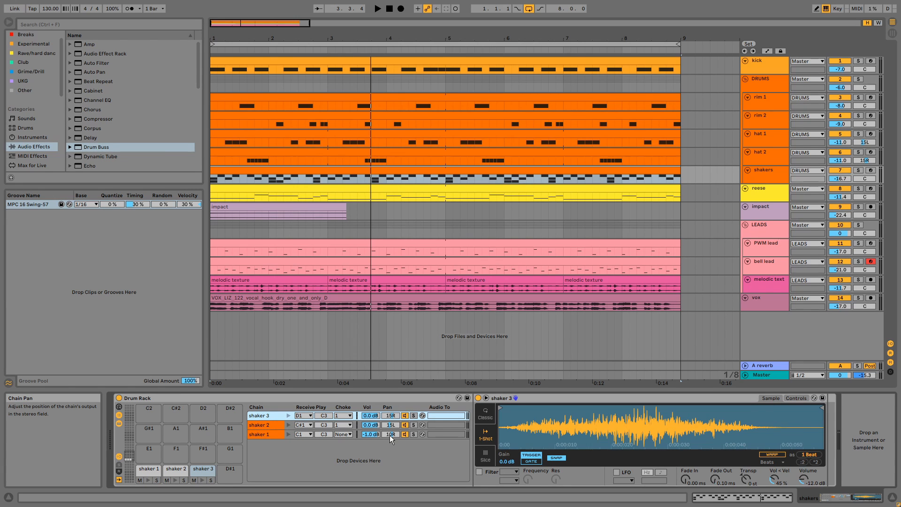
# - Highlight the MPC 16 Swing-57 groove and the clips on all tracks from rim 1 to shakers
pyautogui.click(47, 202)
pyautogui.moveTo(710, 178); pyautogui.dragTo(206, 95)
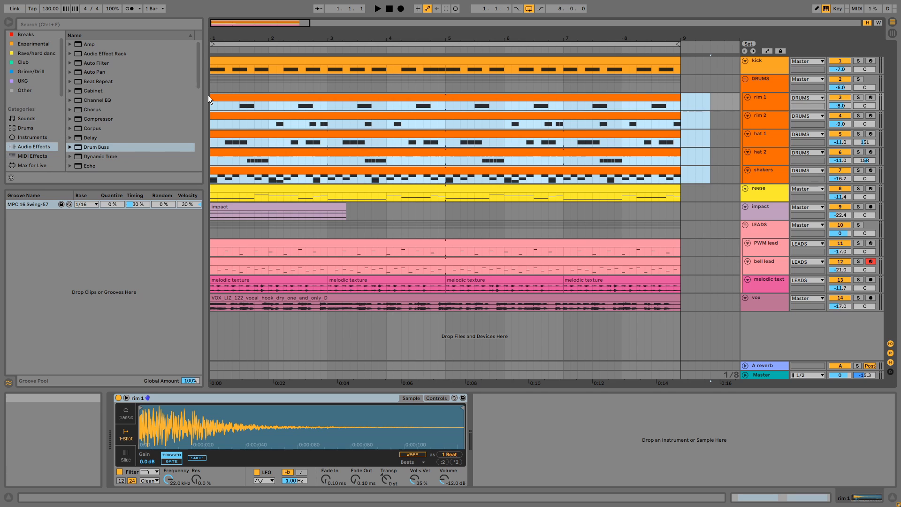
# - Inspect the Drum Buss and EQ Eight effects on the DRUMS group
pyautogui.click(787, 81)
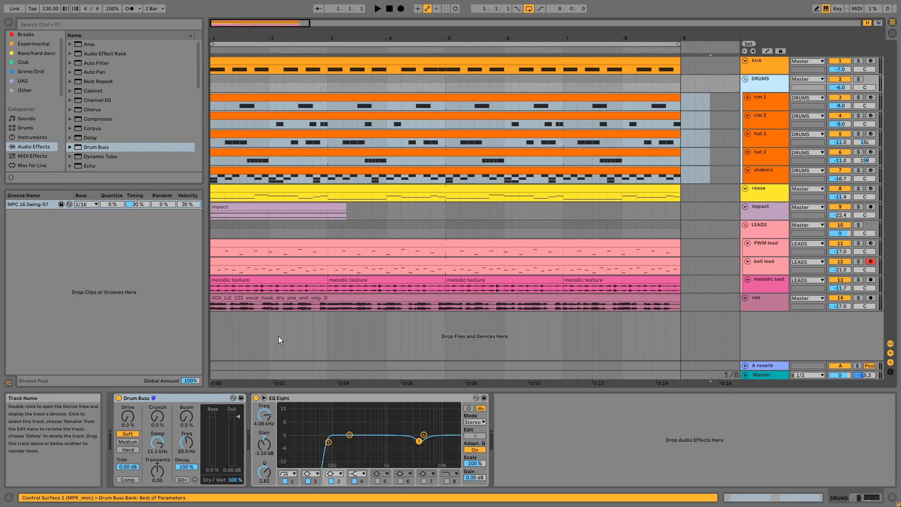
pyautogui.click(183, 399)
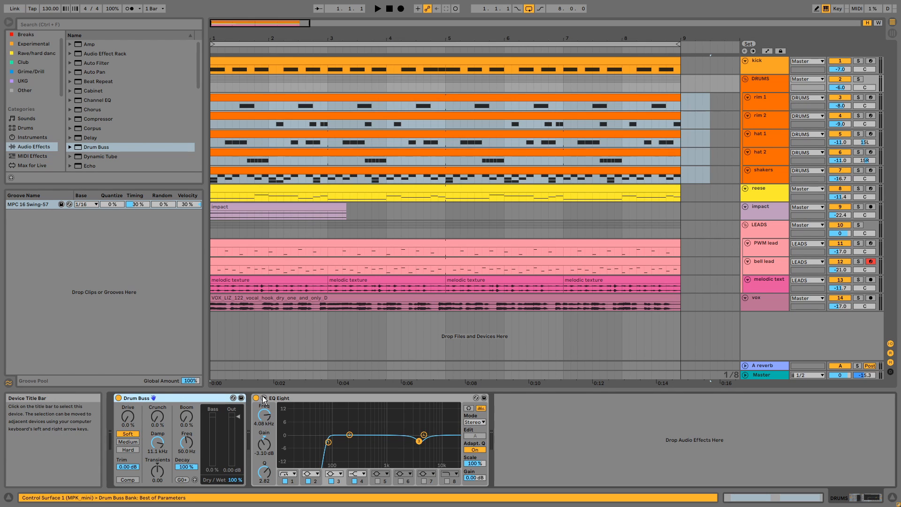
pyautogui.click(281, 398)
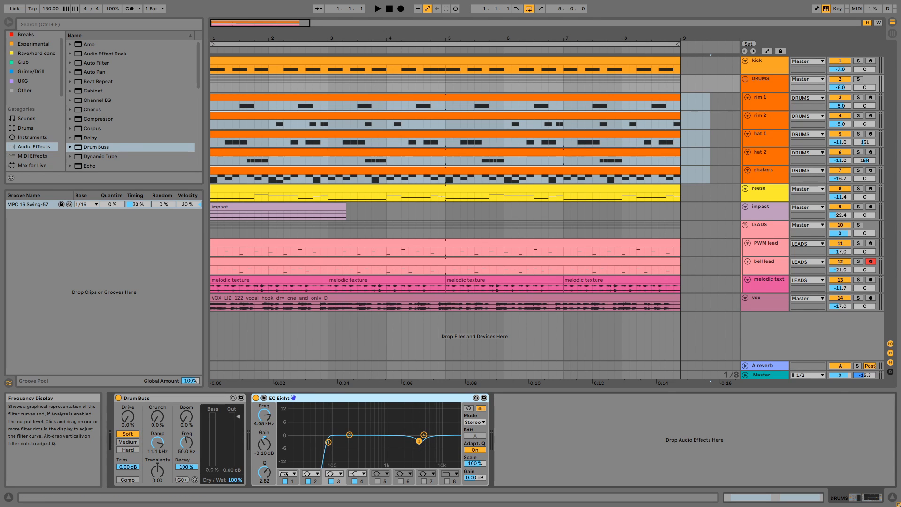
# - Enlarge the DRUMS group track to reveal its send level, and inspect the Empty Club reverb on the A reverb return
pyautogui.click(783, 84)
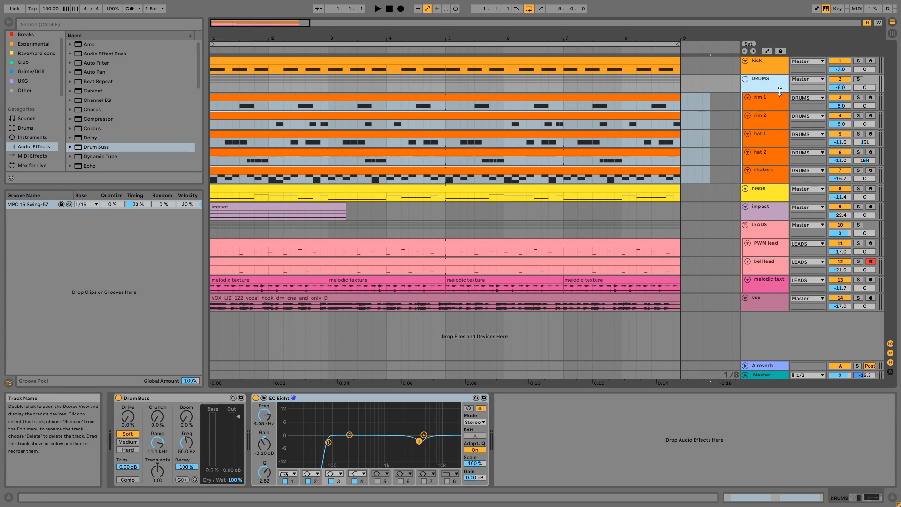
pyautogui.moveTo(781, 92); pyautogui.dragTo(781, 101)
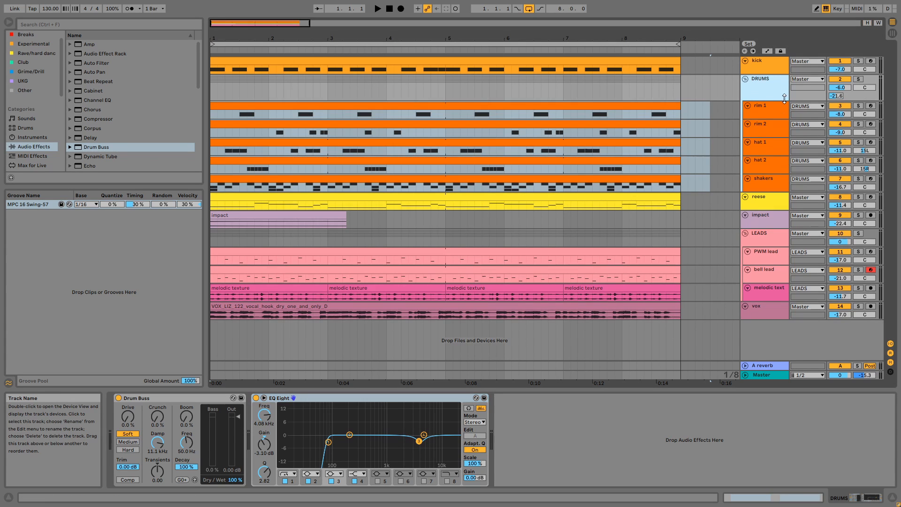
pyautogui.click(762, 366)
pyautogui.click(506, 398)
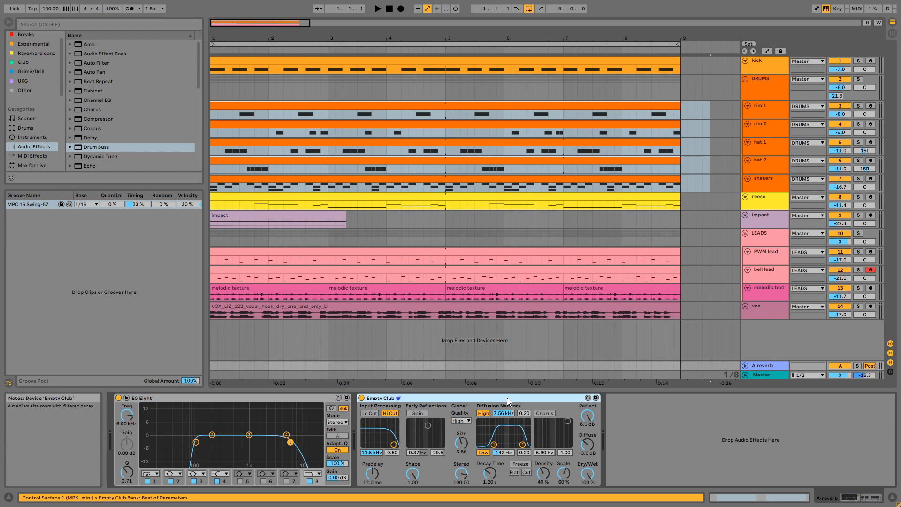
# - Audition the reese track in solo and fit the track heights back to the arrangement view
pyautogui.click(858, 197)
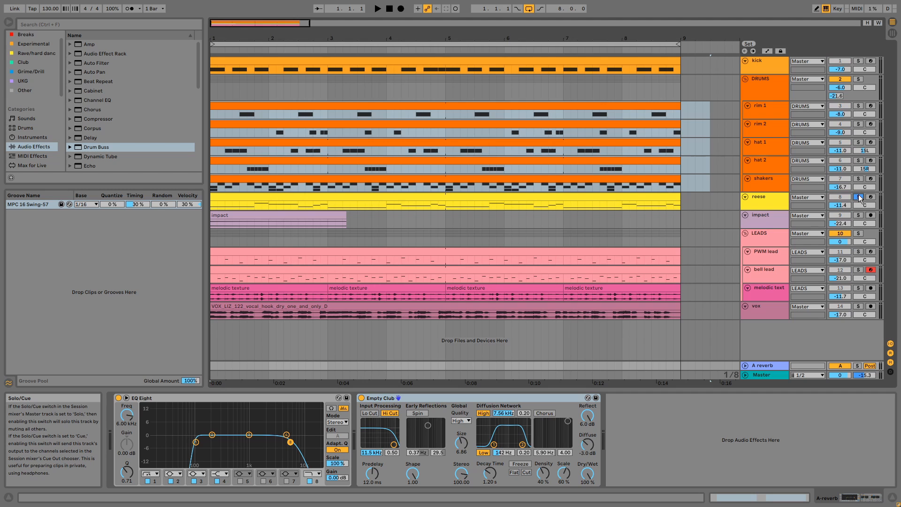
pyautogui.press('space')
pyautogui.click(867, 23)
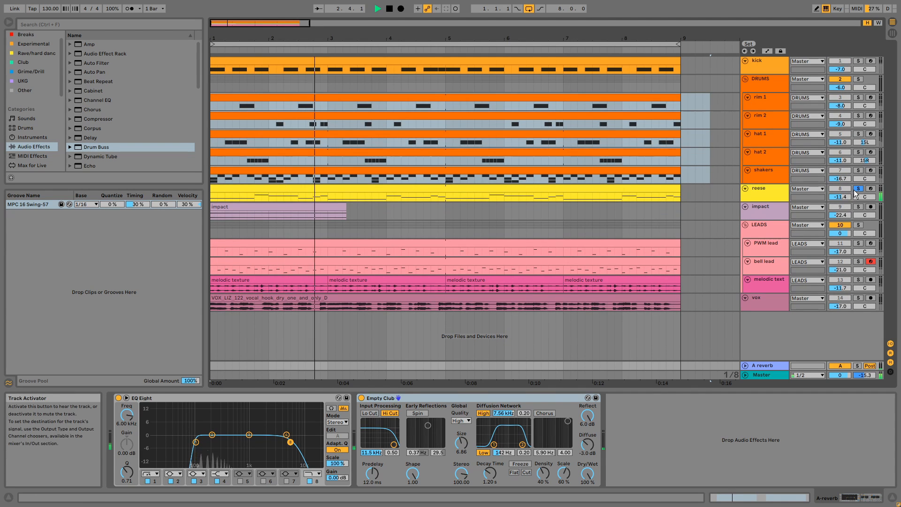
pyautogui.click(858, 190)
# - Inspect the reese track's devices, viewing EQ Three in the top chain and opening the Serum plug-in of the sub chain
pyautogui.click(634, 193)
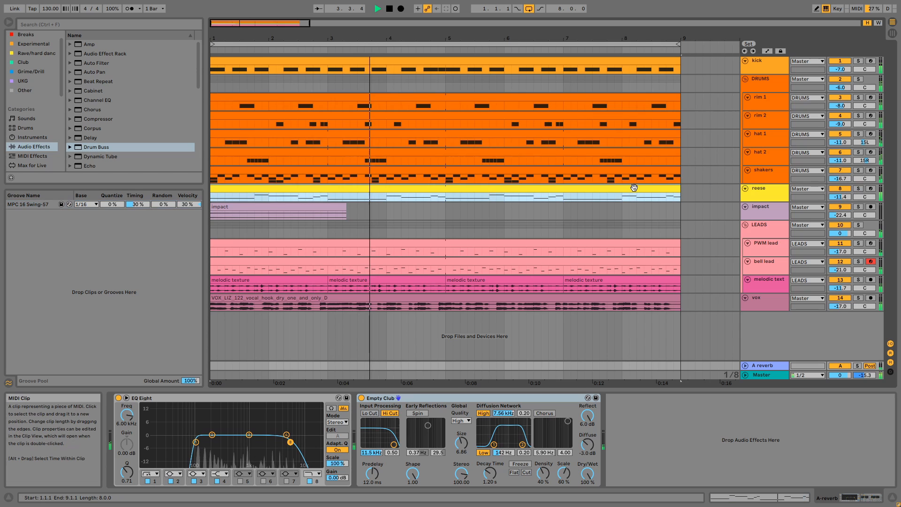
pyautogui.doubleClick(627, 189)
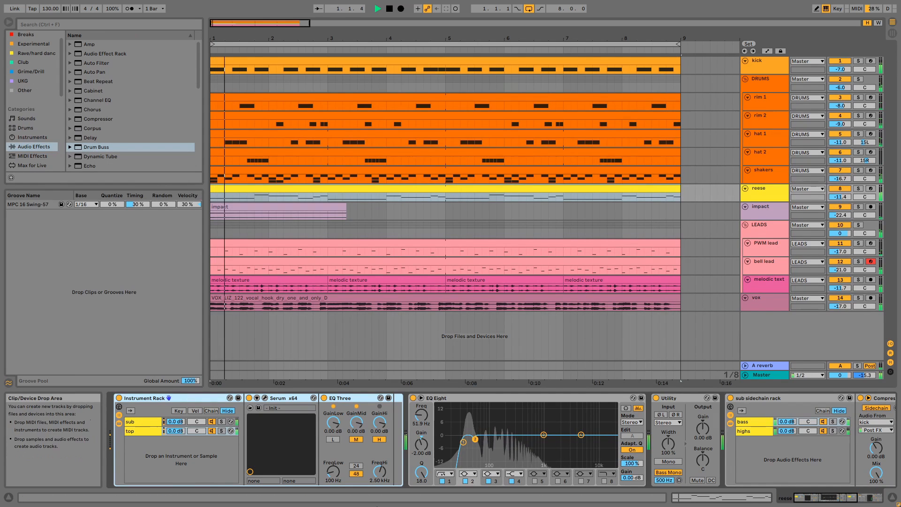
pyautogui.click(348, 399)
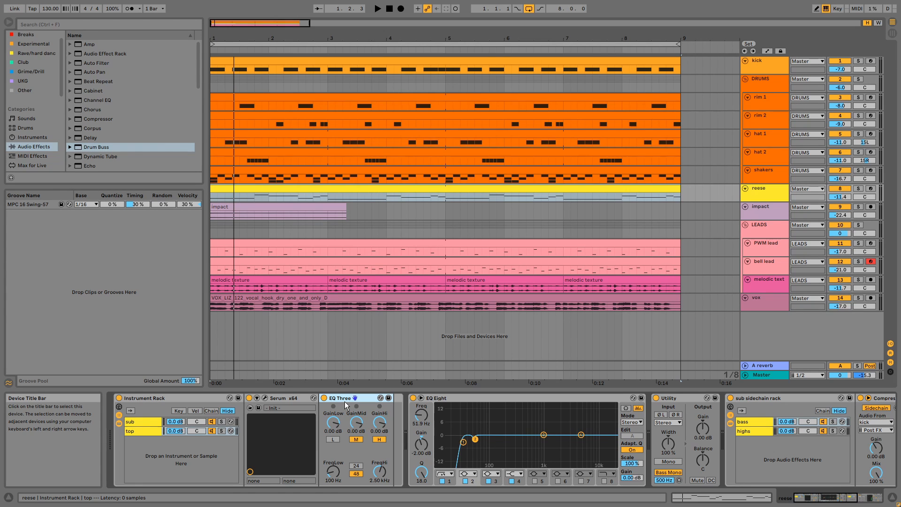
pyautogui.hotkey('ctrl', 'z')
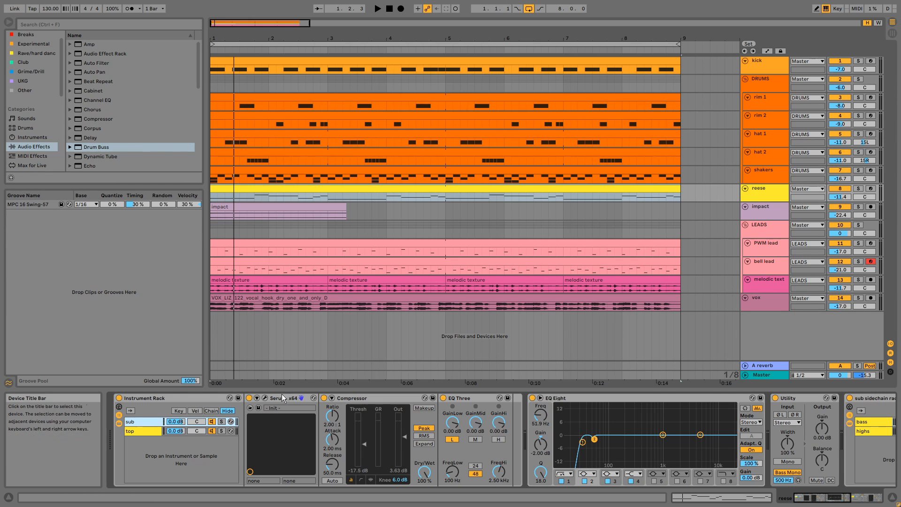
pyautogui.click(265, 398)
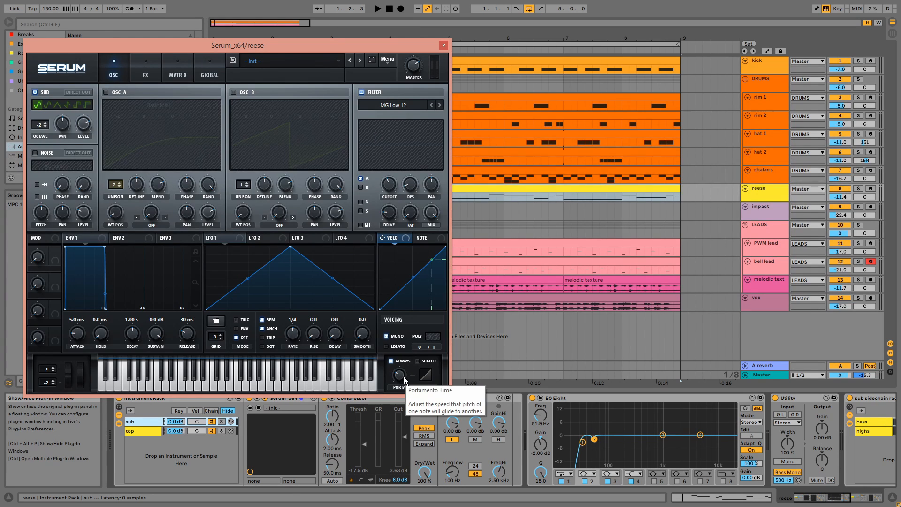
# - Close the Serum window and audition the reese track with its sub chain soloed
pyautogui.click(443, 45)
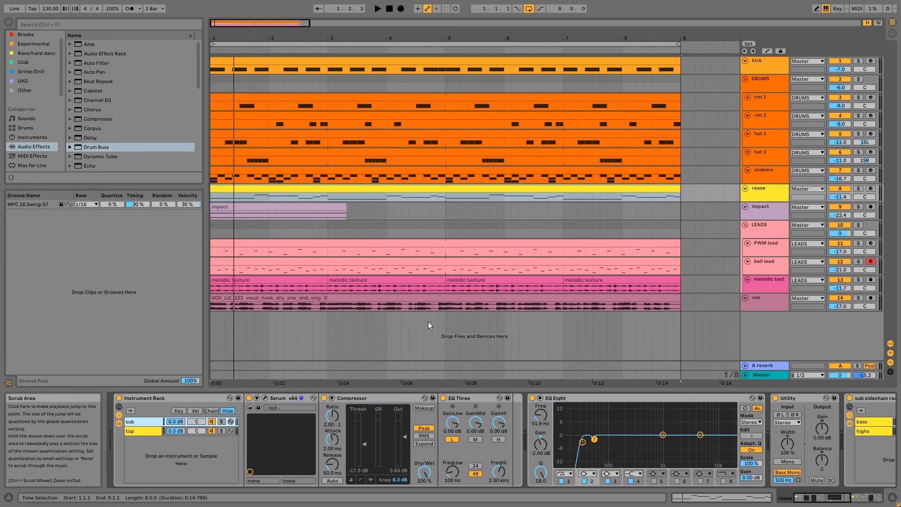
pyautogui.click(221, 422)
pyautogui.press('space')
pyautogui.press('space')
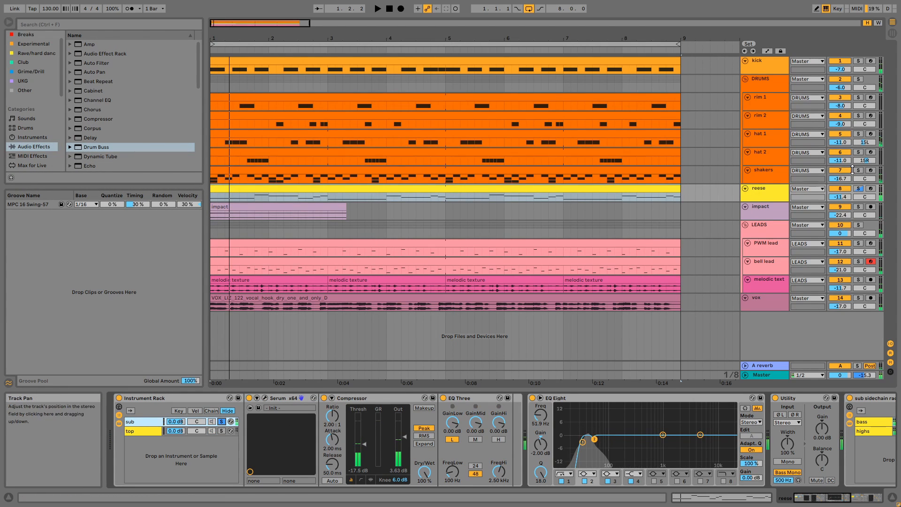
pyautogui.click(858, 189)
pyautogui.press('space')
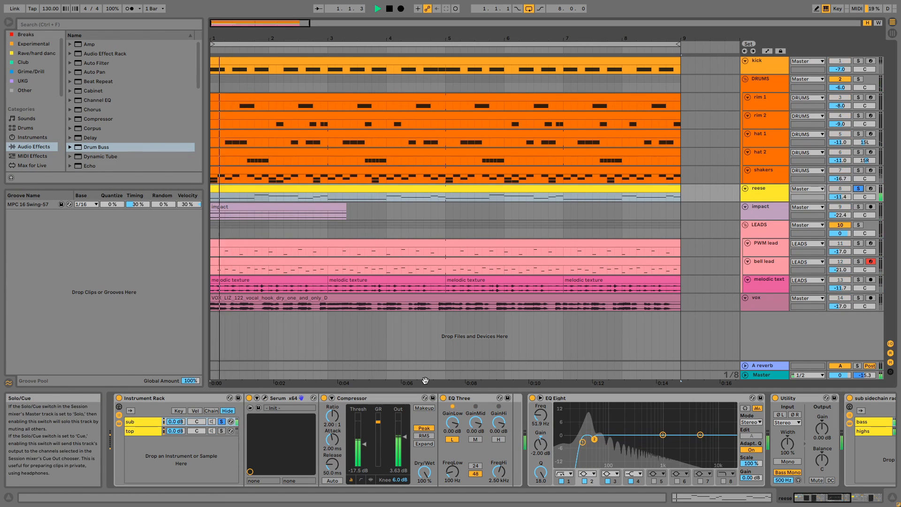
# - Compare the sub chain with its Compressor bypassed and re-enabled, and take the chain out of solo
pyautogui.click(324, 399)
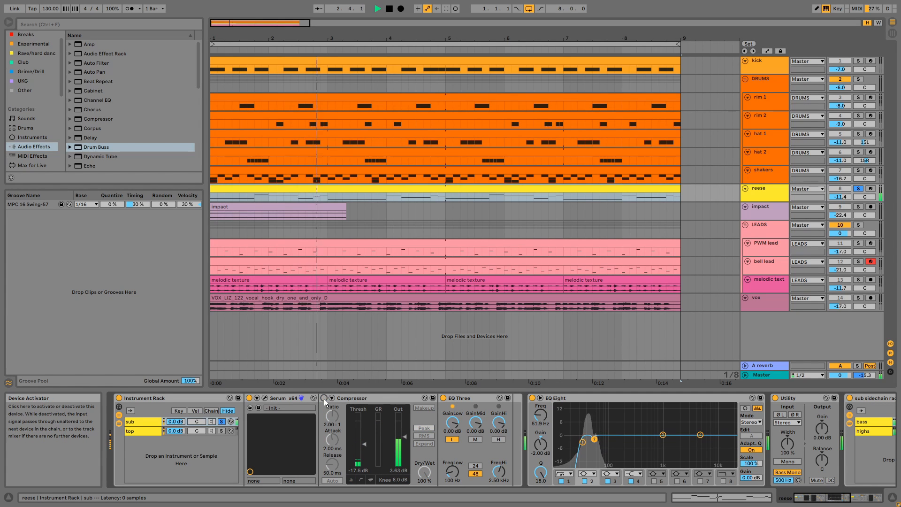
pyautogui.click(324, 398)
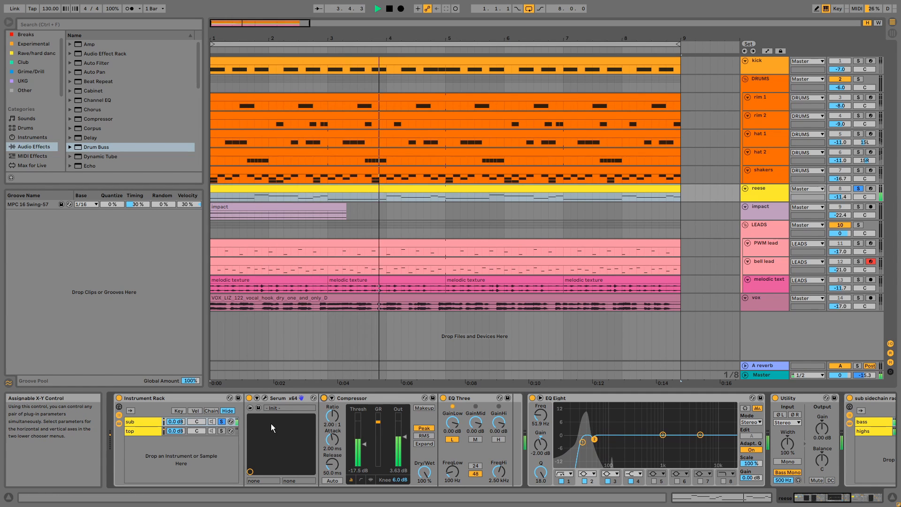
pyautogui.press('space')
pyautogui.click(445, 400)
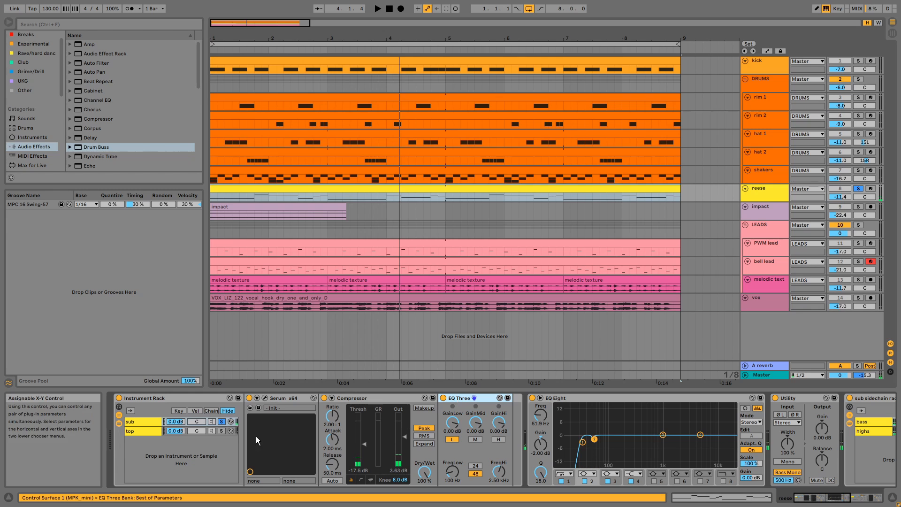
pyautogui.click(223, 422)
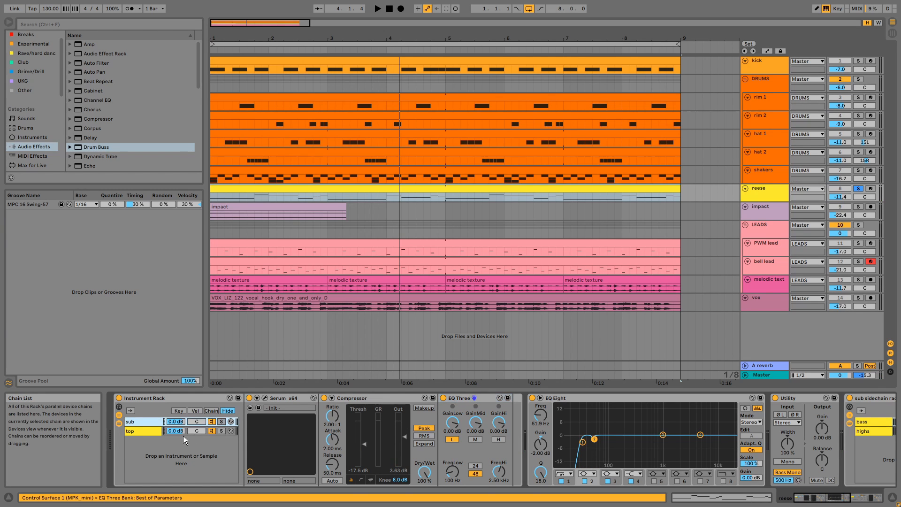
# - Examine the oscillator and effects settings of the Serum plug-in in the reese track's top chain
pyautogui.click(140, 432)
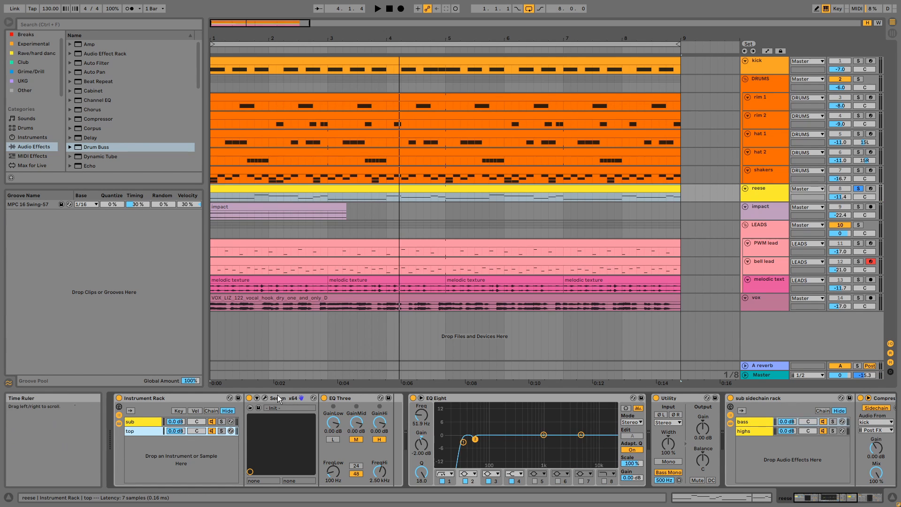
pyautogui.click(264, 399)
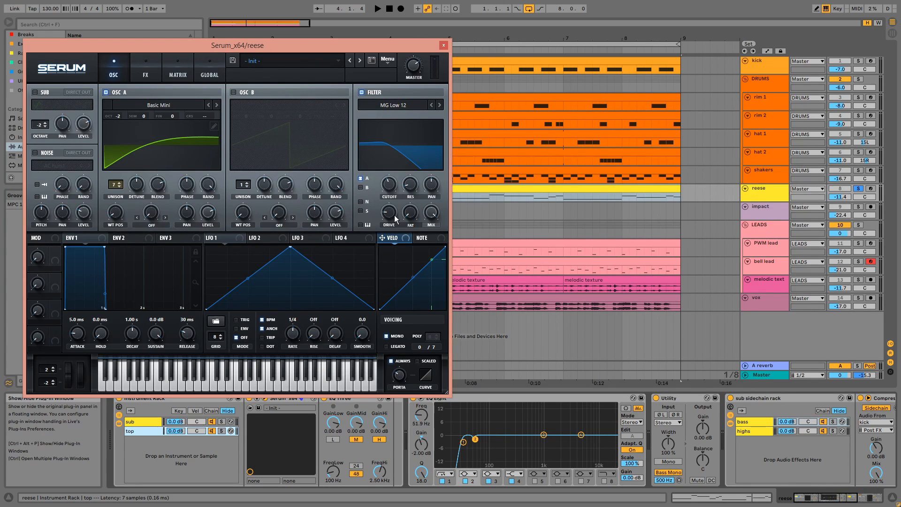
pyautogui.click(137, 79)
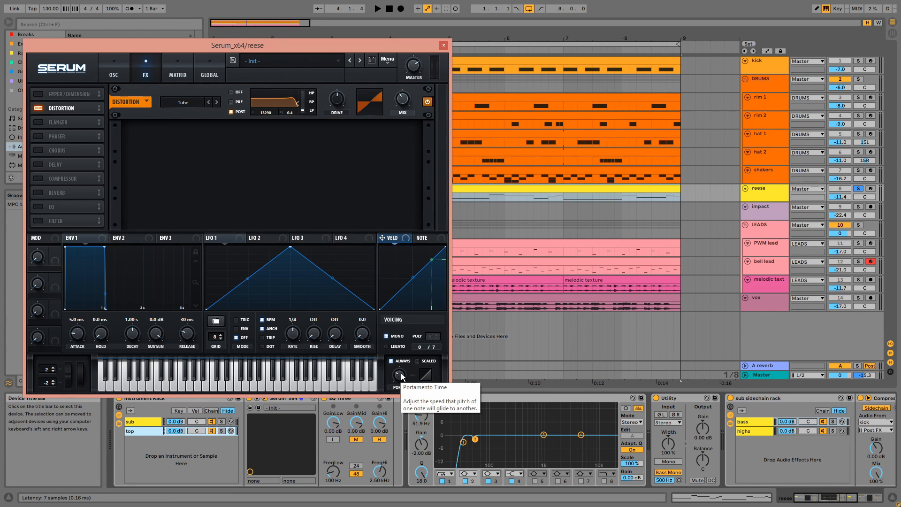
pyautogui.click(444, 45)
# - Inspect the top chain's EQ Three, and the EQ Eight low bands, Utility and sub sidechain rack on the reese track
pyautogui.click(370, 399)
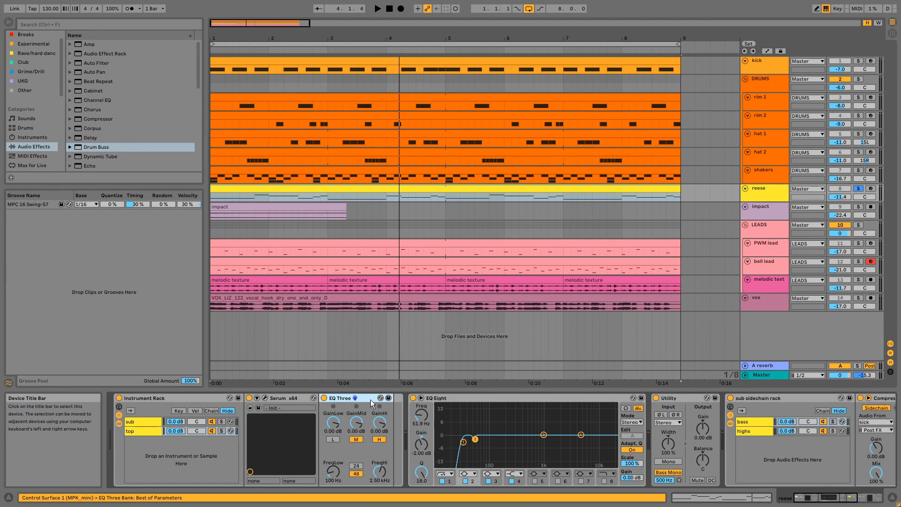
pyautogui.click(497, 395)
pyautogui.click(471, 440)
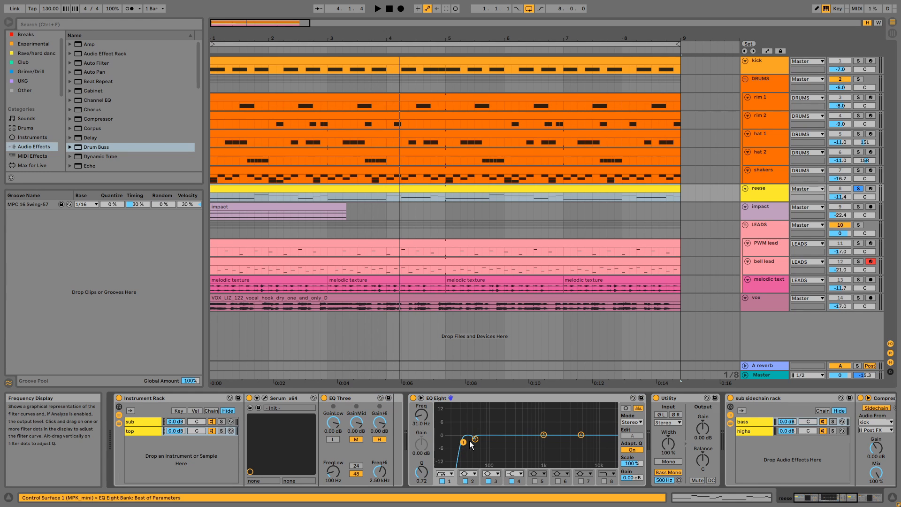
pyautogui.click(475, 440)
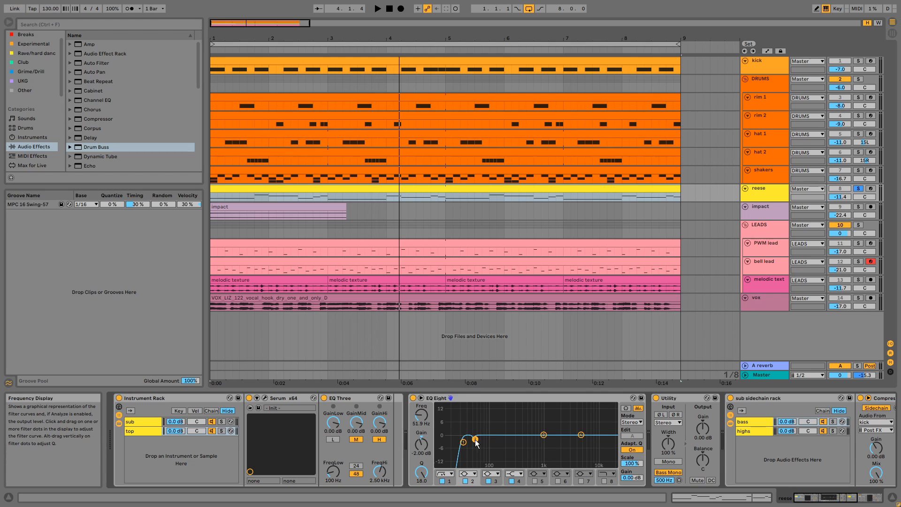
pyautogui.click(688, 400)
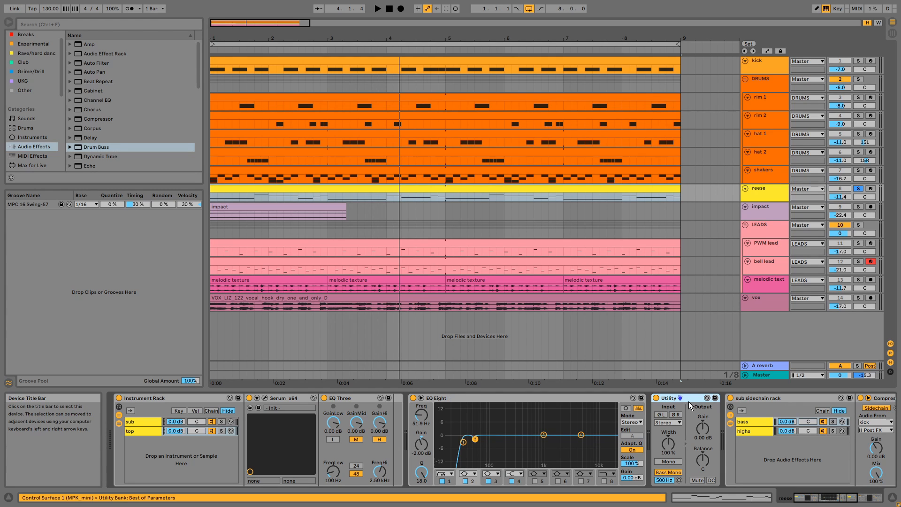
pyautogui.click(743, 398)
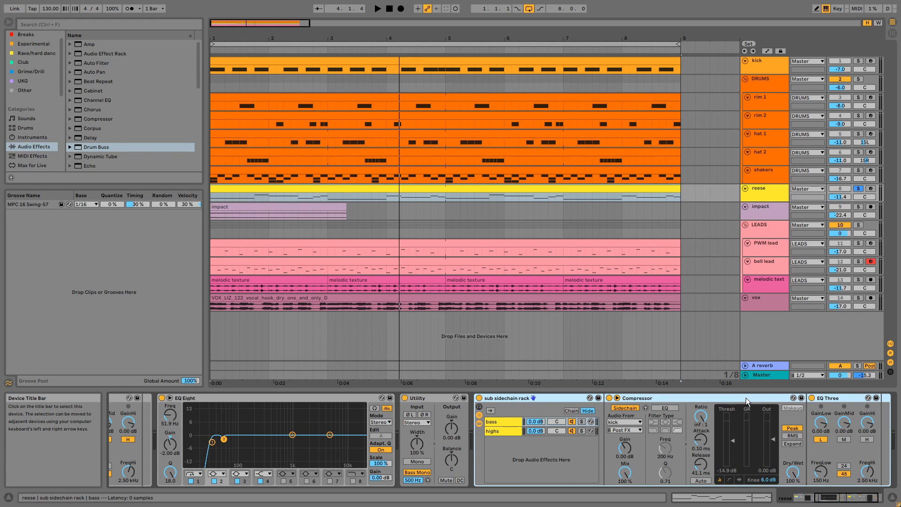
# - Audition the kick and reese together to examine the sidechain compression, and enlarge the reese track to reveal its send level
pyautogui.click(859, 61)
pyautogui.press('space')
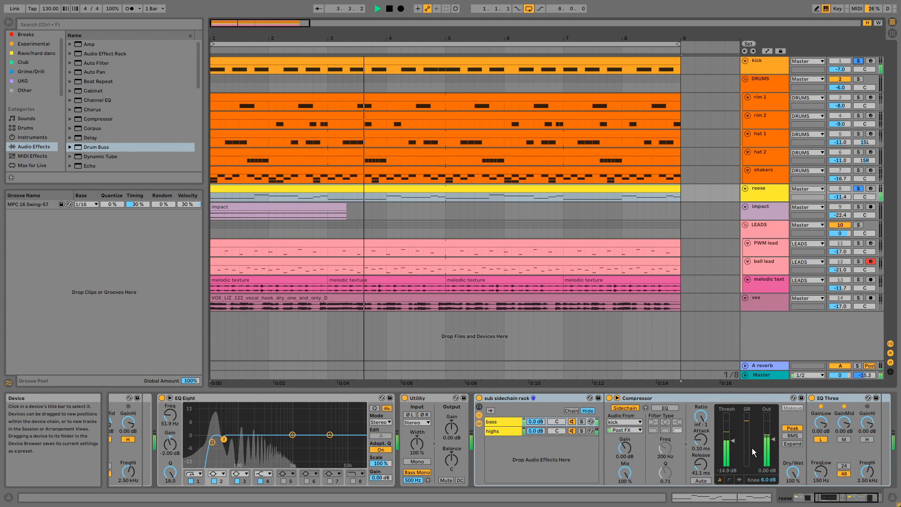
pyautogui.press('space')
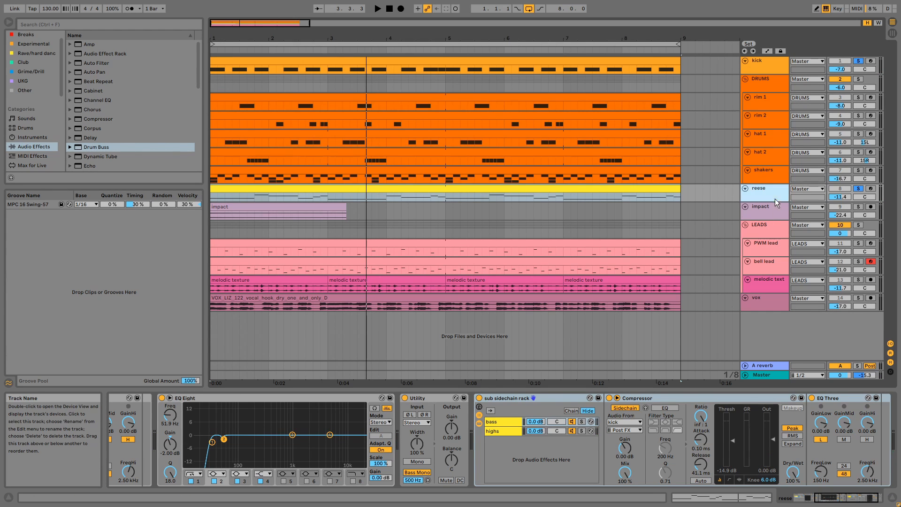
pyautogui.moveTo(779, 202); pyautogui.dragTo(779, 210)
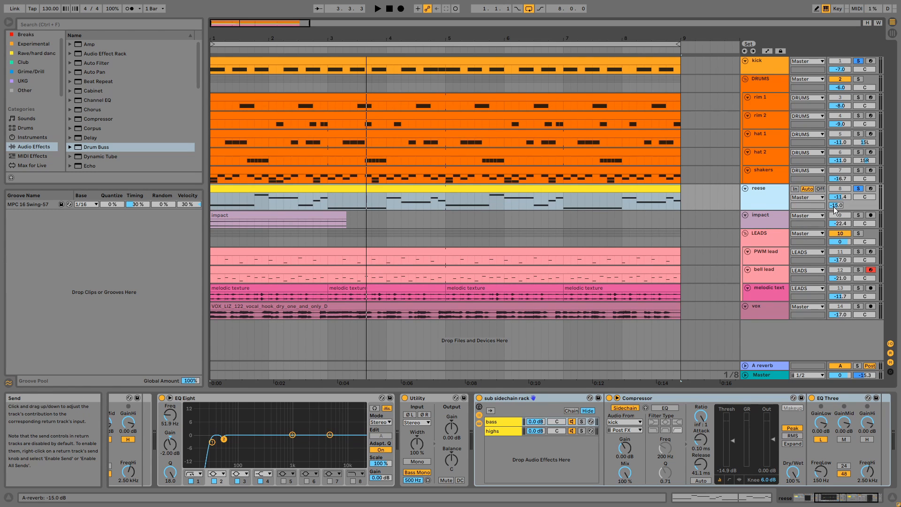
# - Audition the impact track in solo and display its devices
pyautogui.click(858, 215)
pyautogui.press('space')
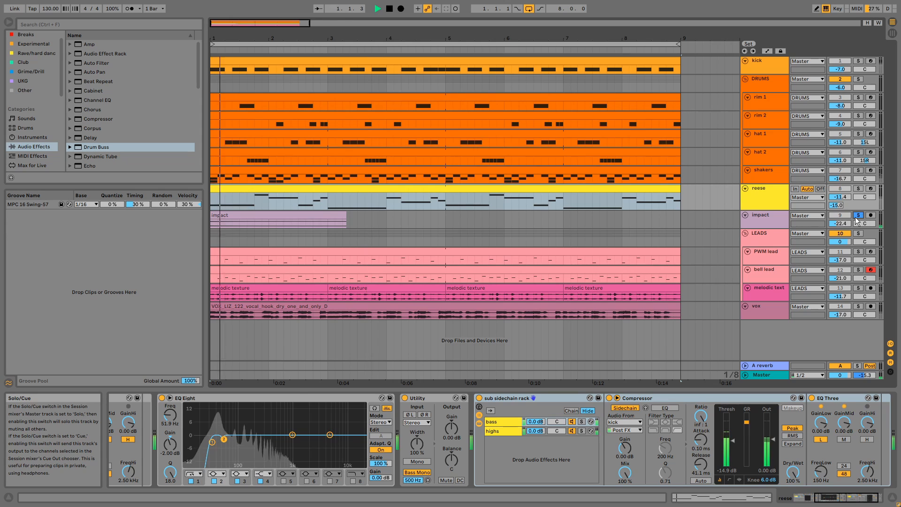
pyautogui.click(767, 219)
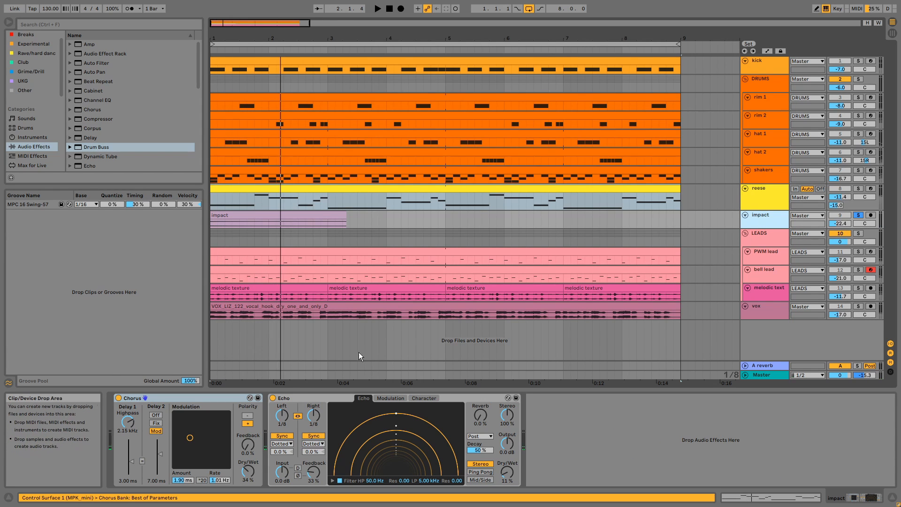
# - Inspect the Chorus and Echo effects on the impact track and enlarge the track to reveal its send level
pyautogui.click(223, 397)
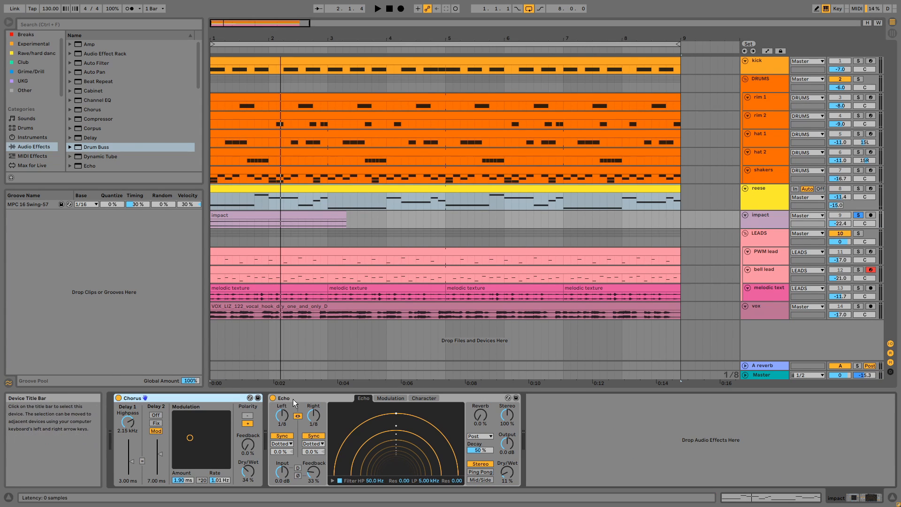
pyautogui.click(293, 399)
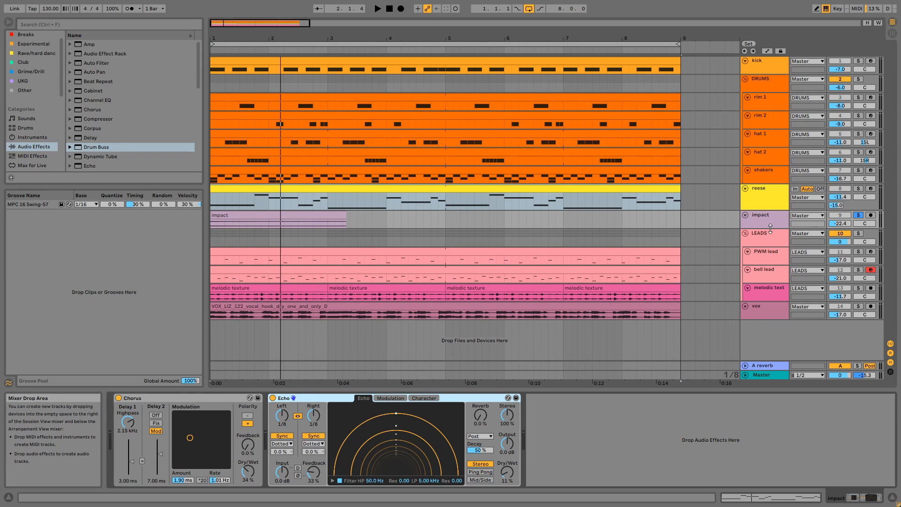
pyautogui.moveTo(769, 230); pyautogui.dragTo(770, 238)
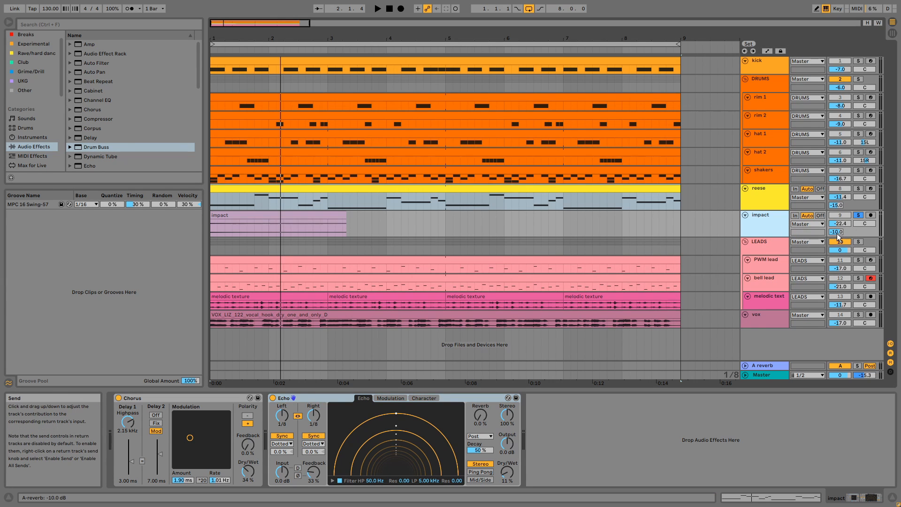
# - Audition the LEADS group in solo and fit the track heights back to the arrangement view
pyautogui.click(857, 242)
pyautogui.click(657, 259)
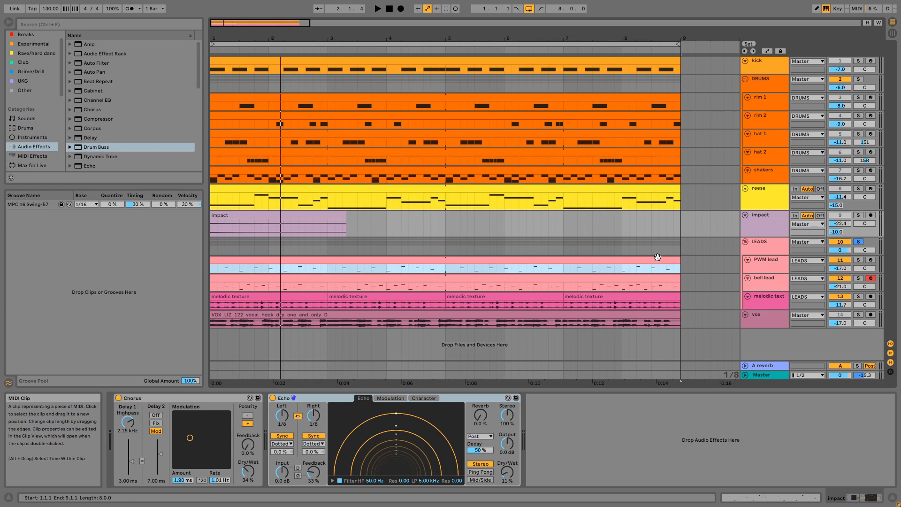
pyautogui.press('space')
pyautogui.click(868, 23)
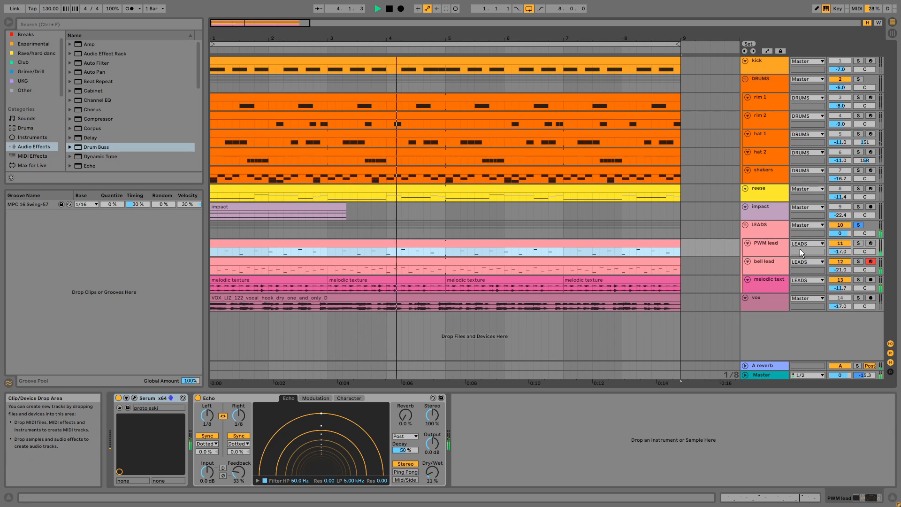
pyautogui.press('space')
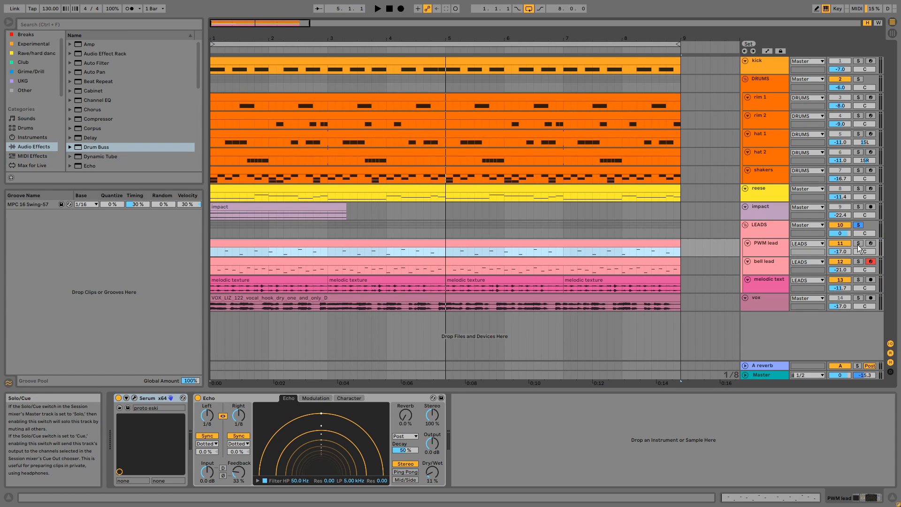
# - Audition the PWM lead track in solo and turn its solo off
pyautogui.click(858, 244)
pyautogui.press('space')
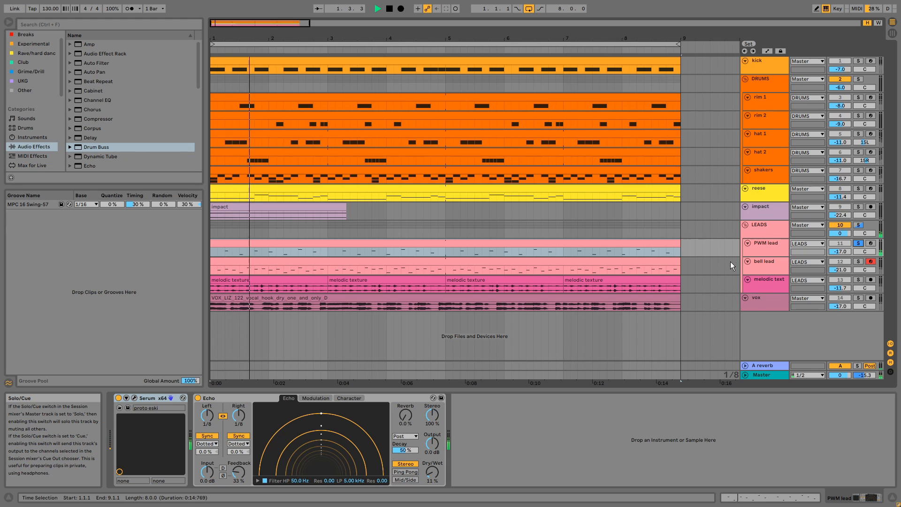
pyautogui.click(857, 244)
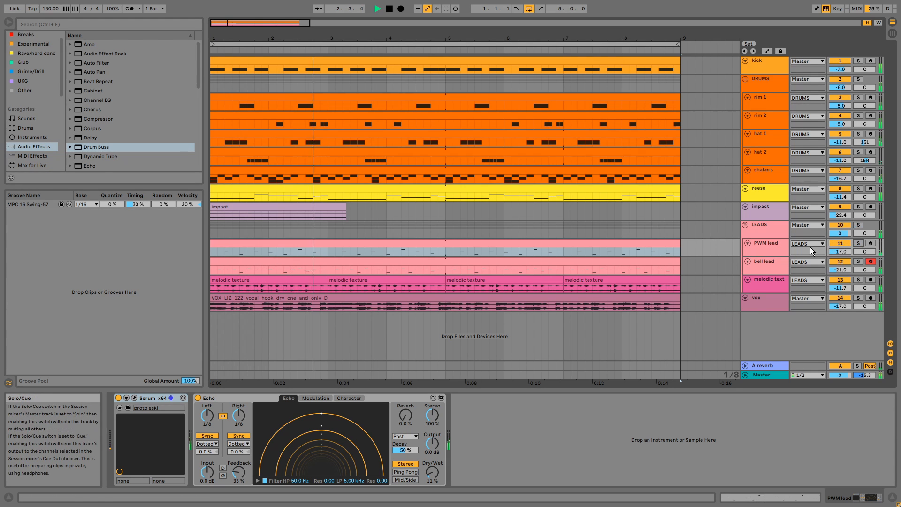
# - Open the PWM lead's MIDI clip and examine the pitches and rhythm of its note pattern in the first two bars
pyautogui.doubleClick(664, 245)
pyautogui.scroll(1, 664, 246)
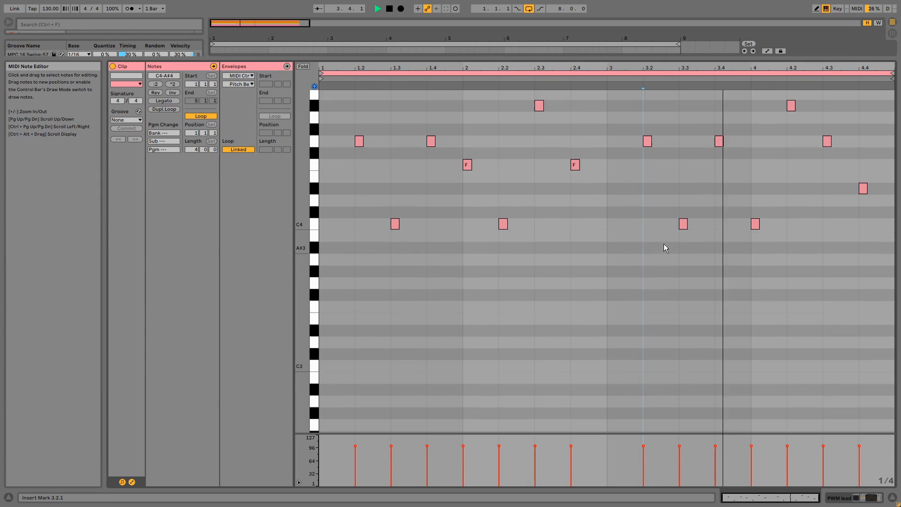
pyautogui.scroll(6, 664, 244)
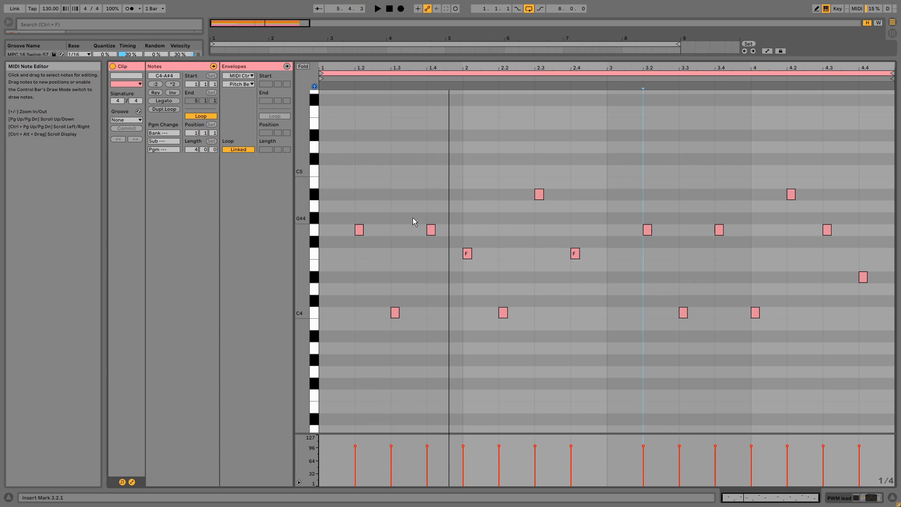
pyautogui.rightClick(378, 199)
pyautogui.click(392, 333)
pyautogui.moveTo(355, 256); pyautogui.dragTo(363, 206)
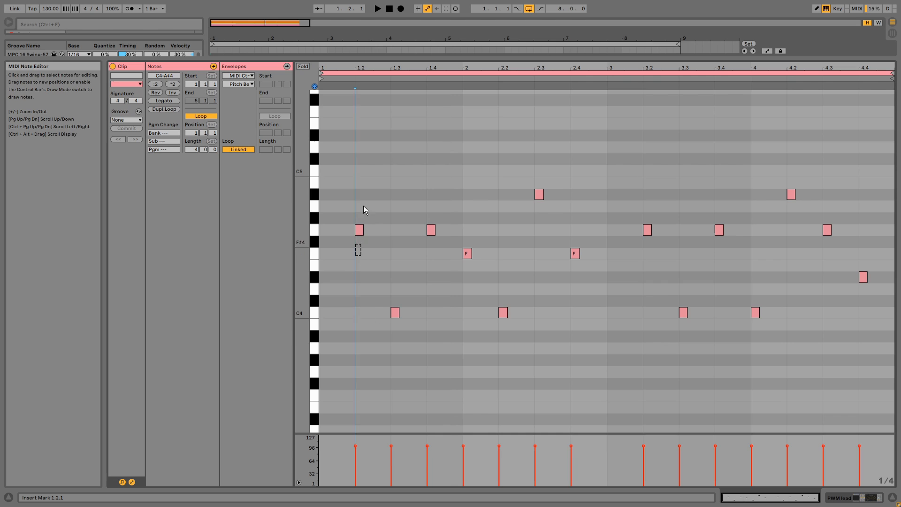
pyautogui.click(431, 229)
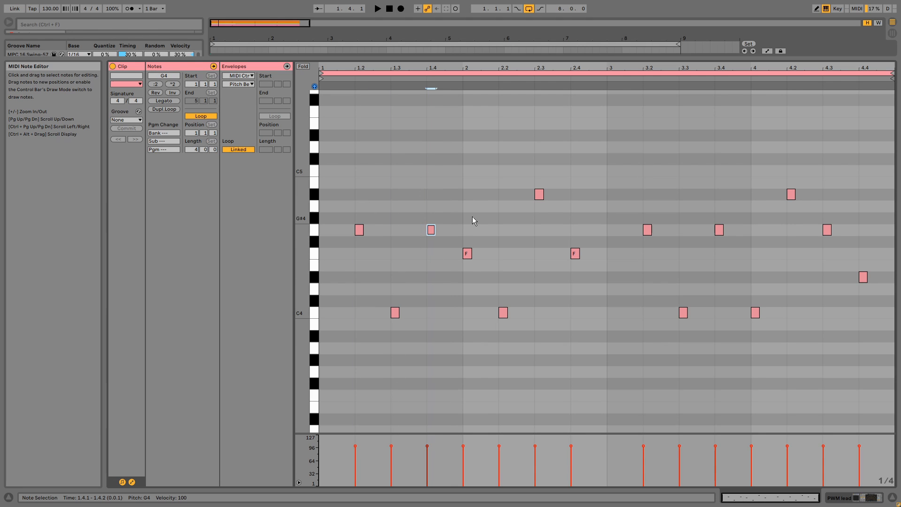
pyautogui.click(466, 254)
pyautogui.moveTo(488, 268); pyautogui.dragTo(521, 339)
pyautogui.click(539, 194)
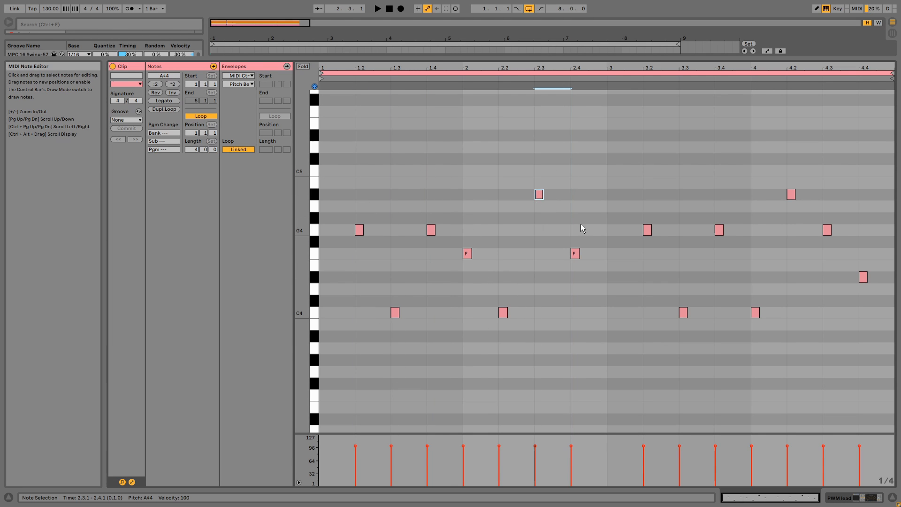
pyautogui.moveTo(581, 226); pyautogui.dragTo(562, 302)
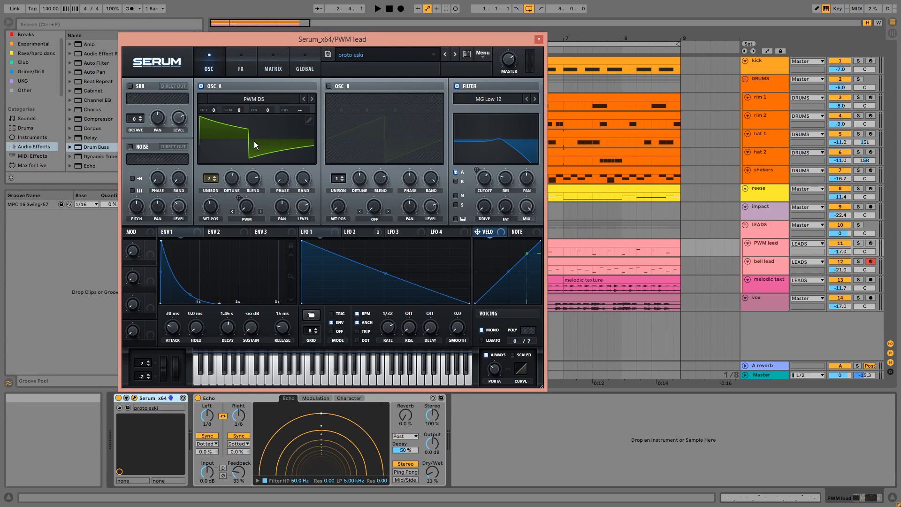
# - Show LFO 2 and its PWM modulation in the PWM lead's Serum patch, and audition the track in solo
pyautogui.click(366, 232)
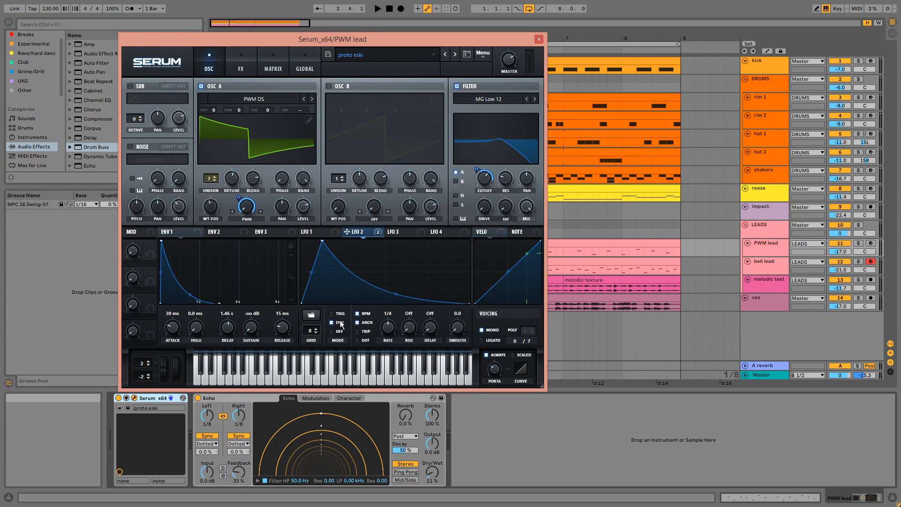
pyautogui.moveTo(339, 324)
pyautogui.moveTo(245, 214)
pyautogui.press('space')
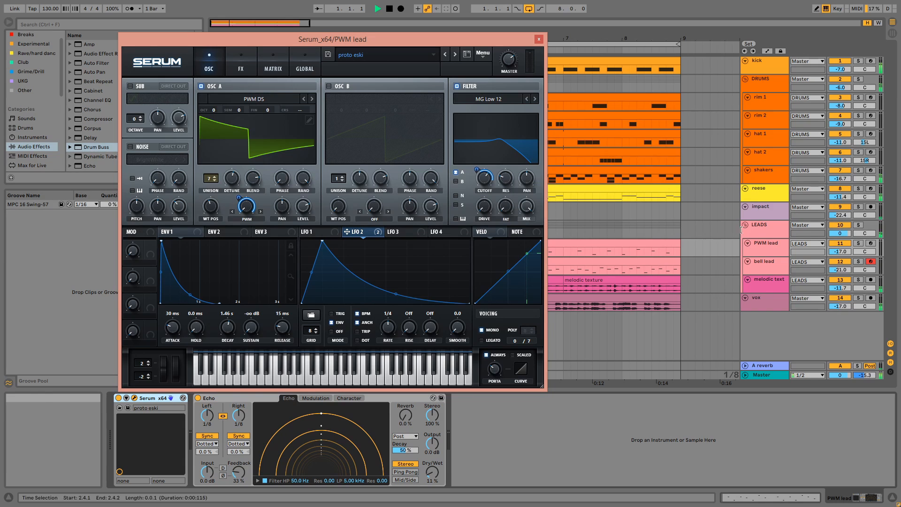
pyautogui.click(862, 245)
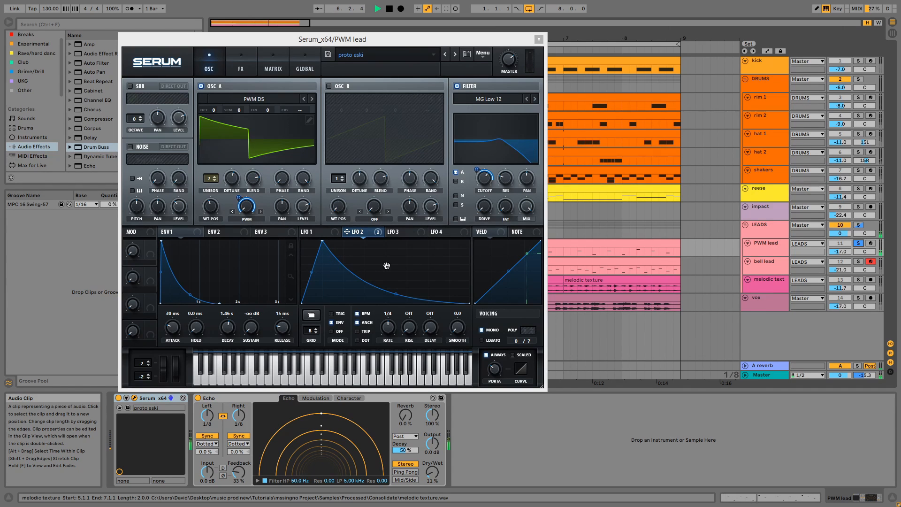
pyautogui.press('space')
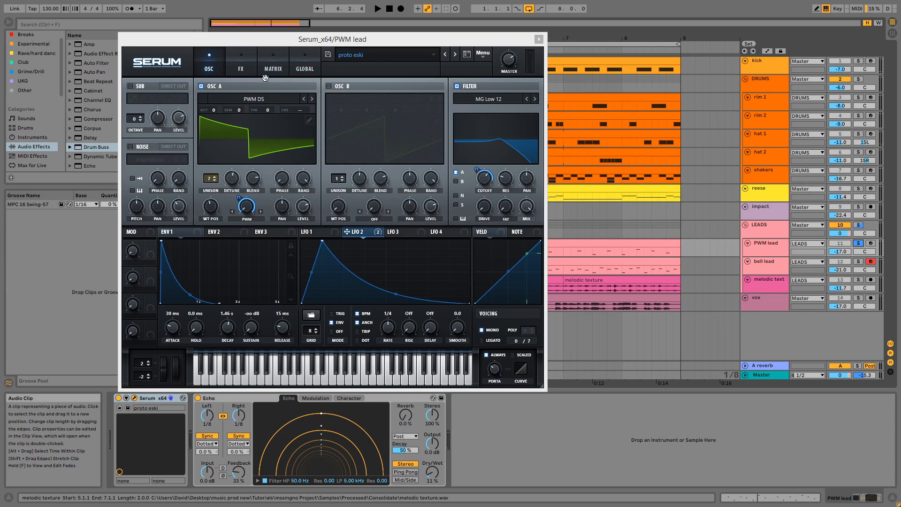
# - Check the Distortion effect in the PWM lead's Serum, close the plugin window and inspect the track's Echo device
pyautogui.click(239, 64)
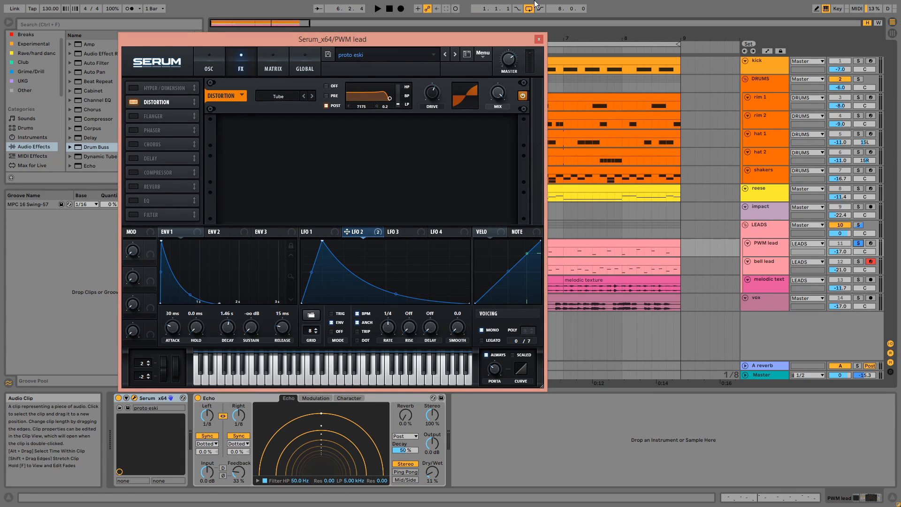
pyautogui.click(539, 39)
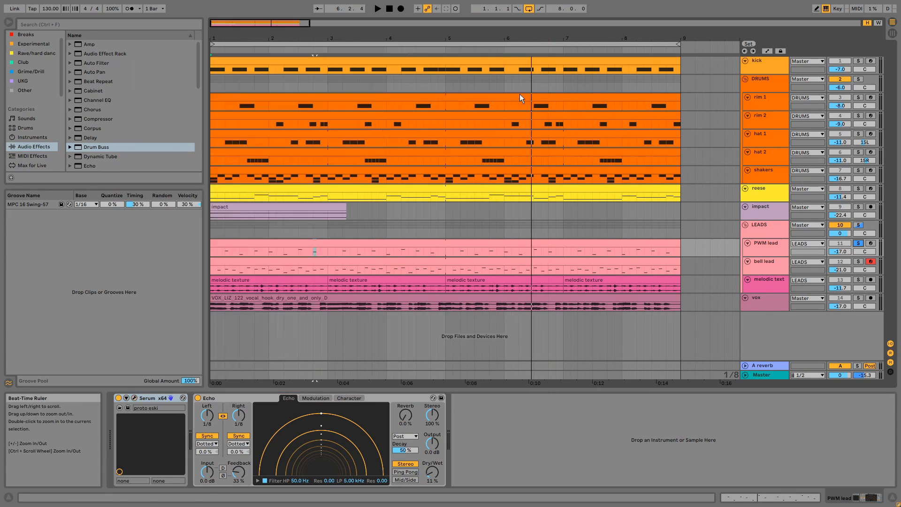
pyautogui.click(254, 400)
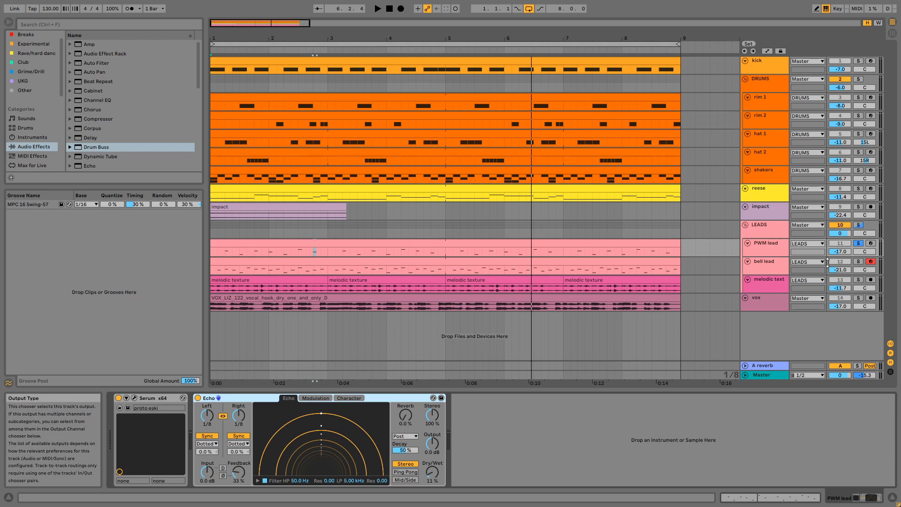
# - Audition the bell lead track in solo and open its MIDI clip in the note editor
pyautogui.click(857, 262)
pyautogui.press('space')
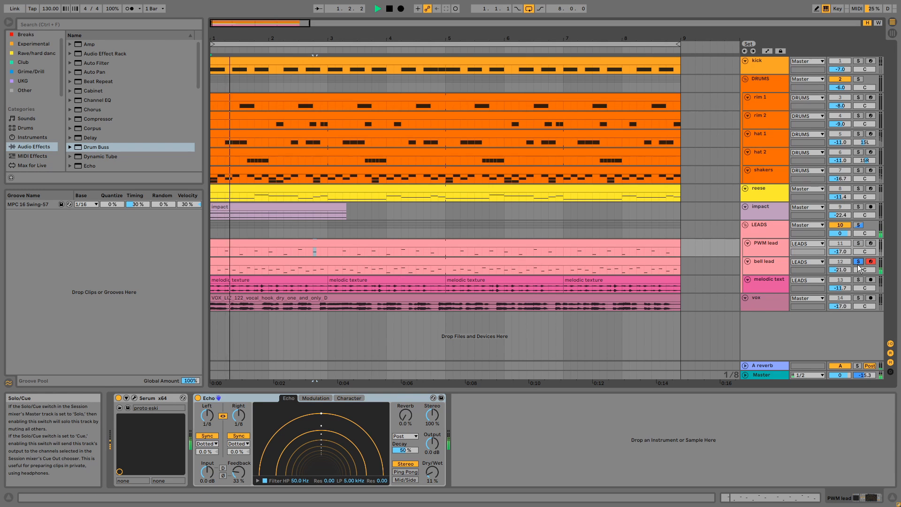
pyautogui.click(675, 263)
pyautogui.doubleClick(675, 263)
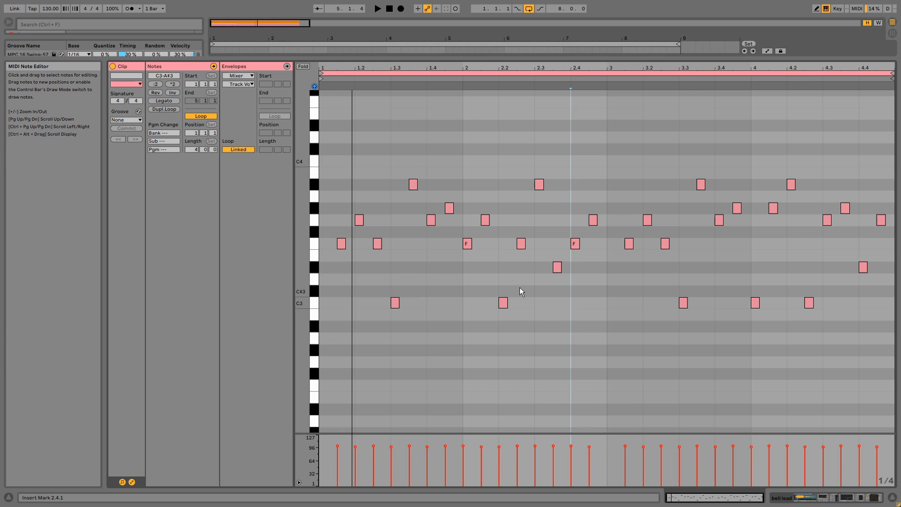
# - Examine the pitches and spacing of the bell lead clip's notes across the first two bars
pyautogui.moveTo(388, 198); pyautogui.dragTo(362, 221)
pyautogui.moveTo(413, 287); pyautogui.dragTo(377, 337)
pyautogui.moveTo(425, 193); pyautogui.dragTo(432, 249)
pyautogui.moveTo(473, 223); pyautogui.dragTo(464, 269)
pyautogui.moveTo(511, 287); pyautogui.dragTo(491, 339)
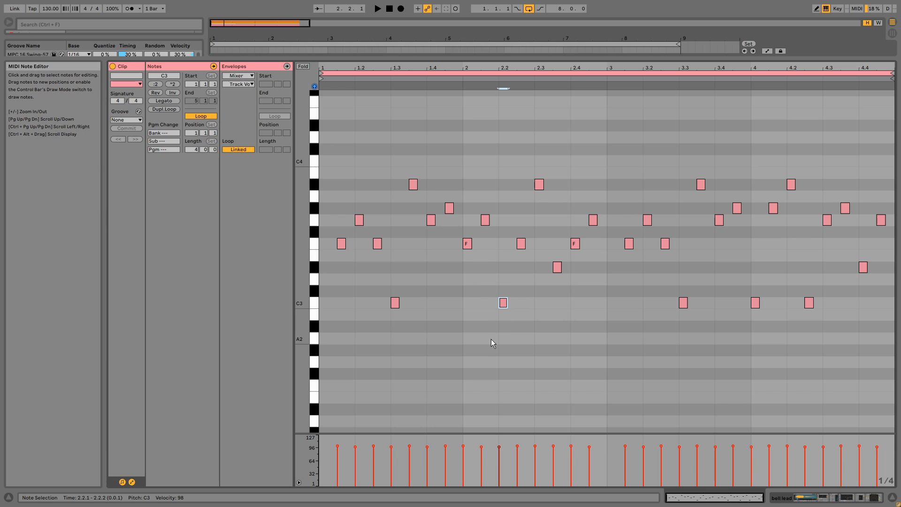
# - Set the bell lead clip's note grid to a fixed 1/8 and examine how the first bar's notes fall on it
pyautogui.rightClick(401, 225)
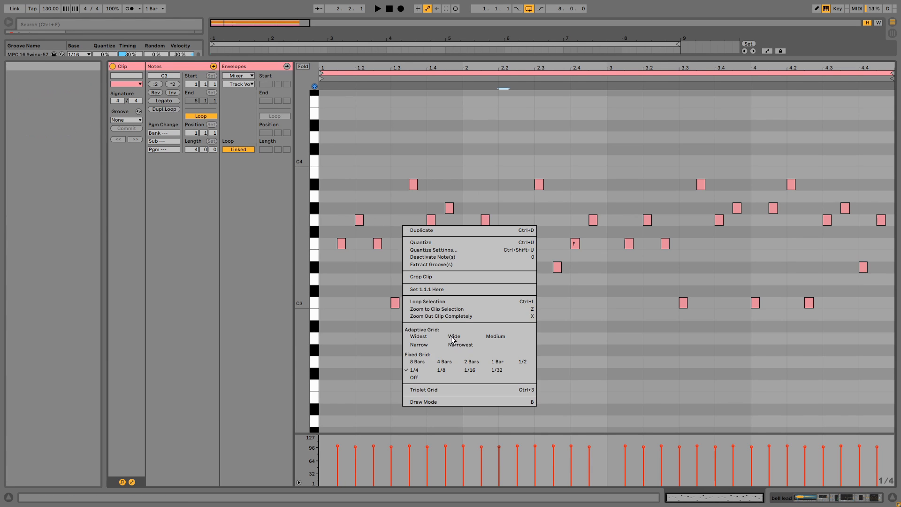
pyautogui.click(448, 371)
pyautogui.moveTo(352, 277); pyautogui.dragTo(335, 237)
pyautogui.moveTo(390, 262); pyautogui.dragTo(366, 240)
pyautogui.click(413, 207)
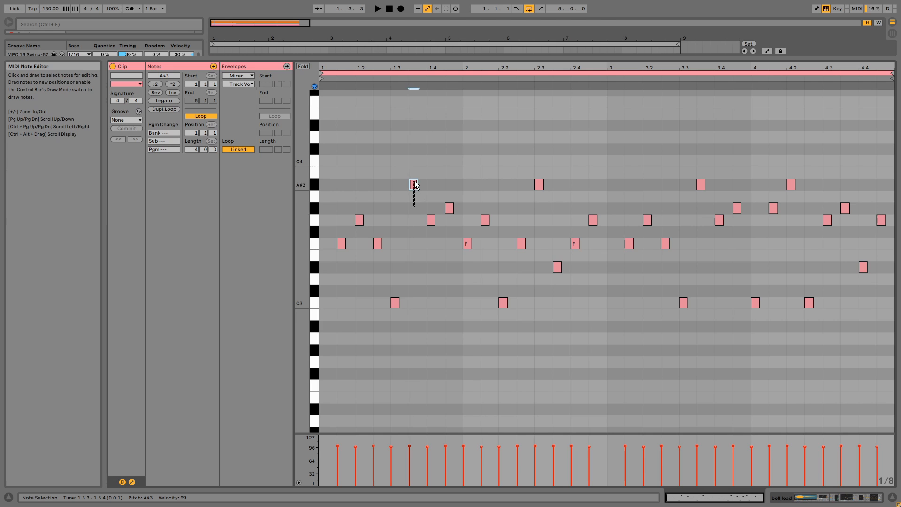
pyautogui.click(463, 221)
pyautogui.click(448, 207)
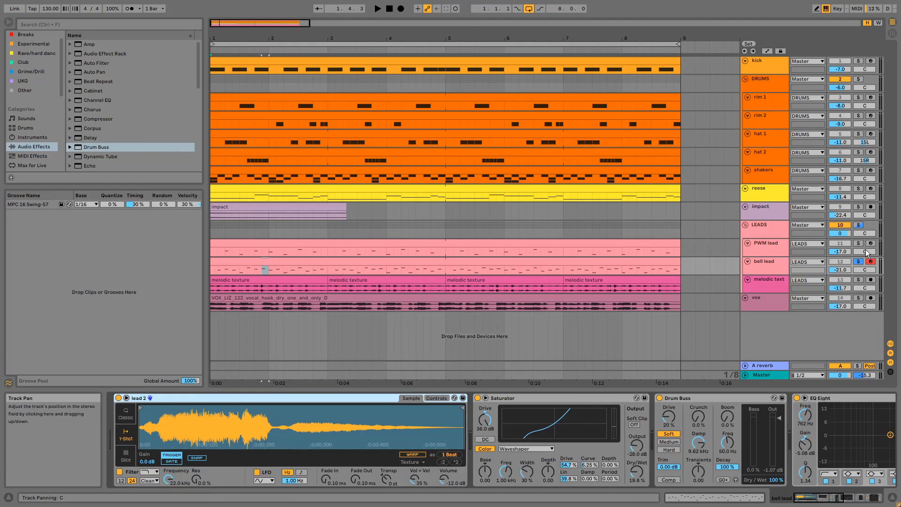
# - Audition the PWM lead and bell lead together in solo, and select the bell lead track
pyautogui.click(858, 245)
pyautogui.press('space')
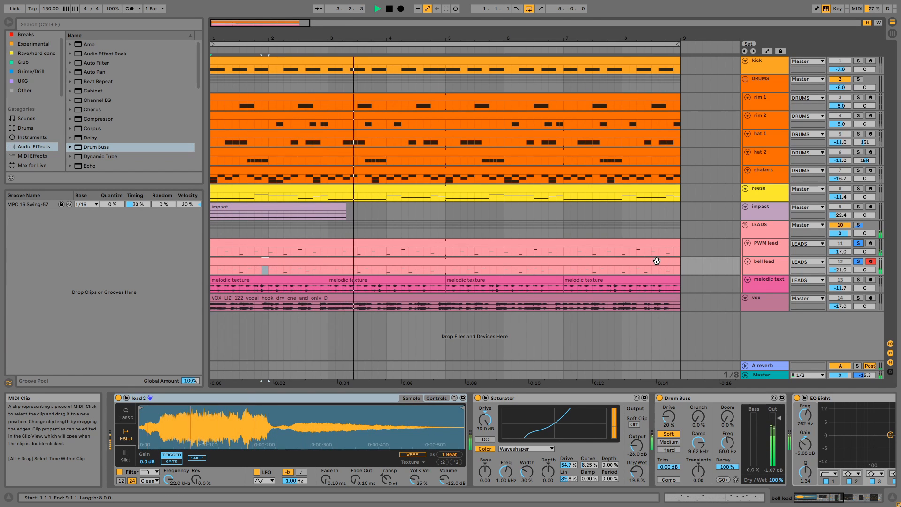
pyautogui.click(772, 264)
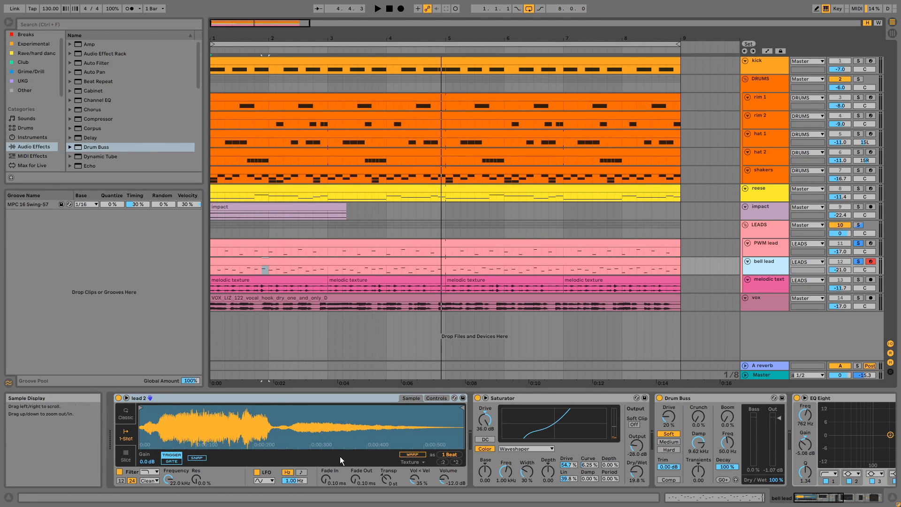
# - Inspect the Saturator, Drum Buss and EQ Eight settings on the bell lead track
pyautogui.click(518, 399)
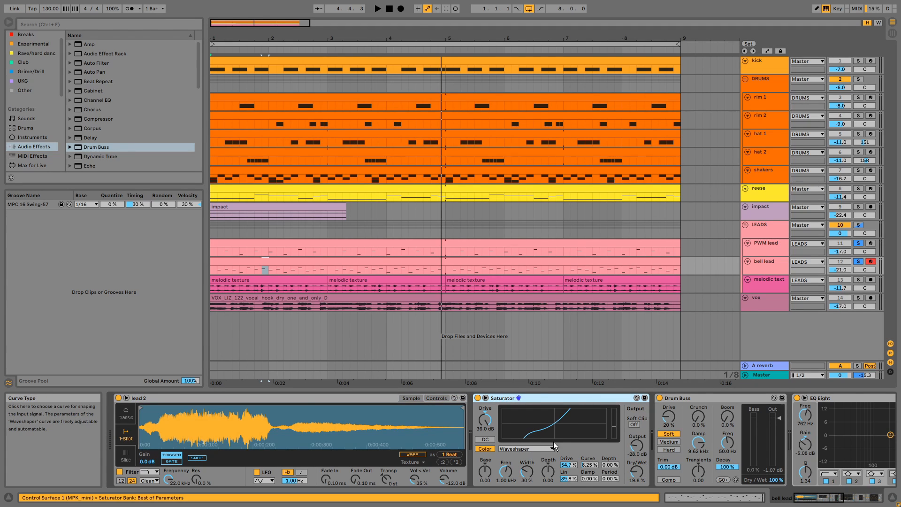
pyautogui.click(701, 395)
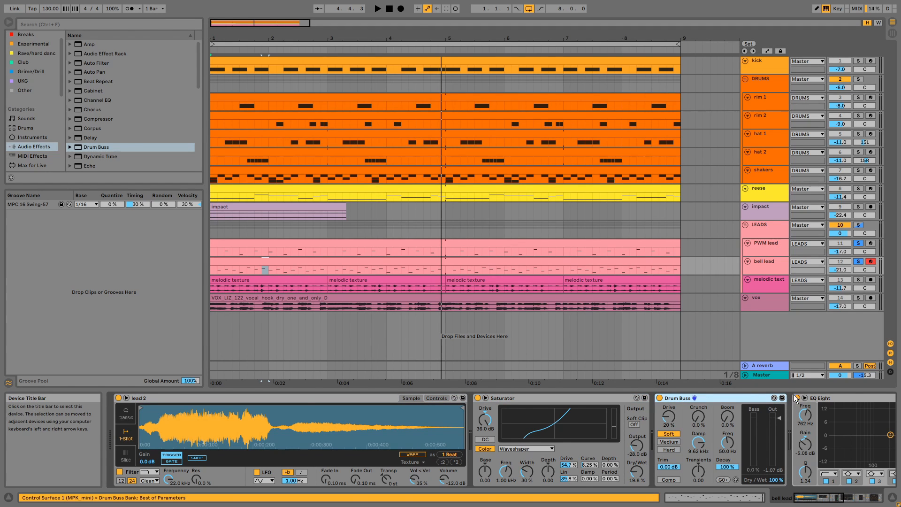
pyautogui.click(825, 397)
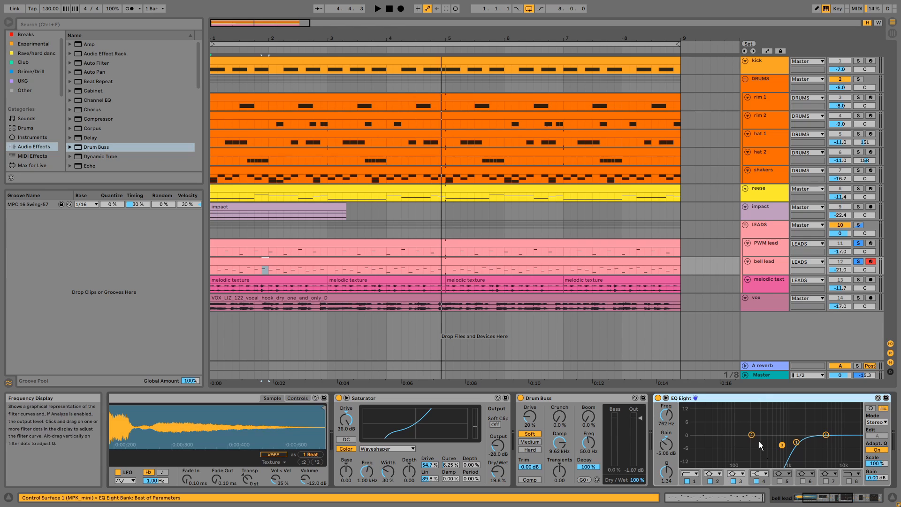
# - Turn off the lead solos and play the full arrangement, comparing the bell lead with its EQ Eight bypassed and active
pyautogui.click(858, 262)
pyautogui.click(858, 262)
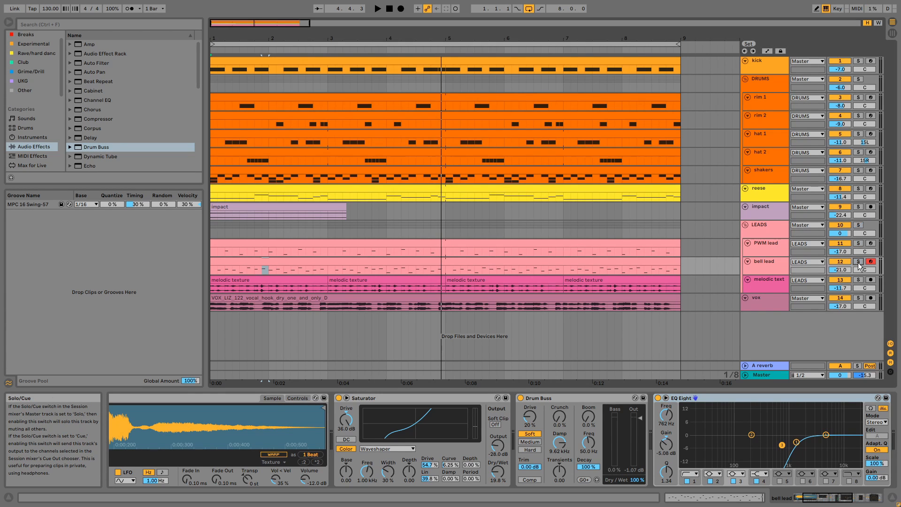
pyautogui.press('space')
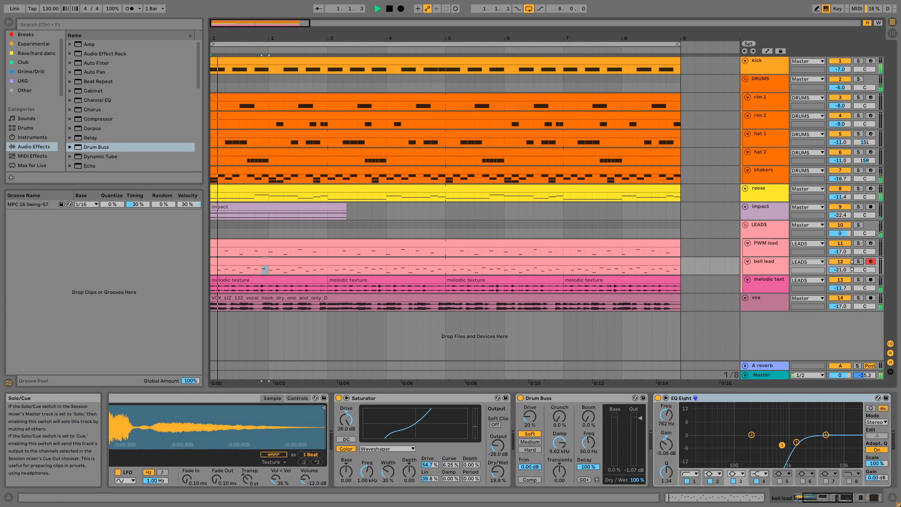
pyautogui.click(658, 397)
pyautogui.moveTo(814, 504); pyautogui.dragTo(830, 504)
pyautogui.click(390, 399)
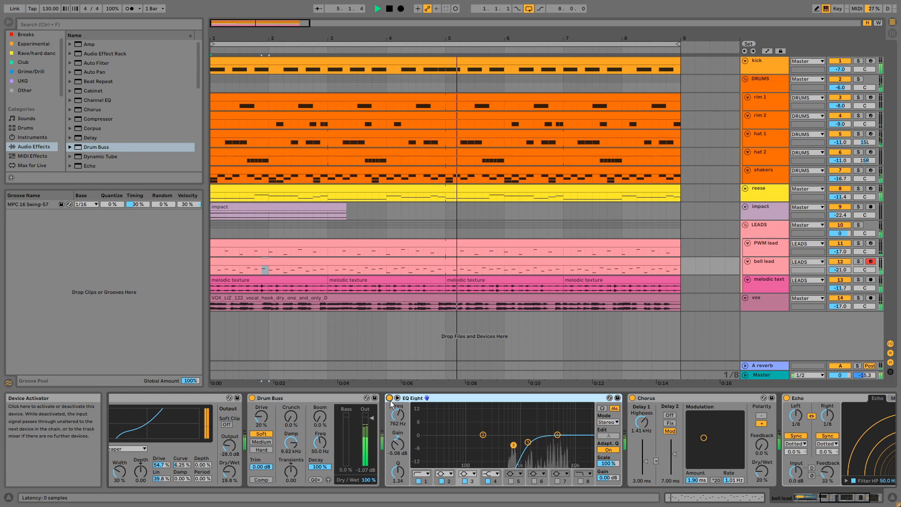
pyautogui.press('space')
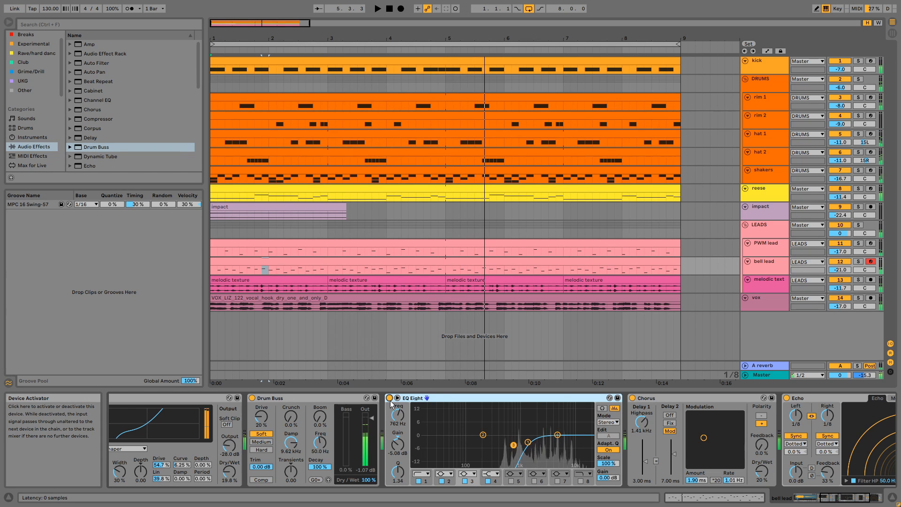
# - Inspect the Chorus and Echo effects at the end of the bell lead's device chain
pyautogui.click(671, 398)
pyautogui.click(802, 399)
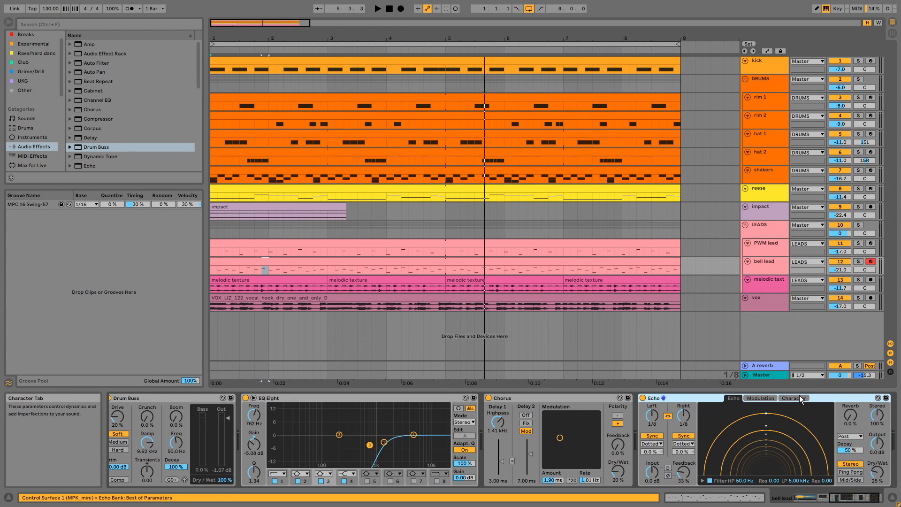
# - Audition the melodic texture track in solo and go through its repeated two-bar audio clips
pyautogui.click(857, 280)
pyautogui.click(303, 280)
pyautogui.press('space')
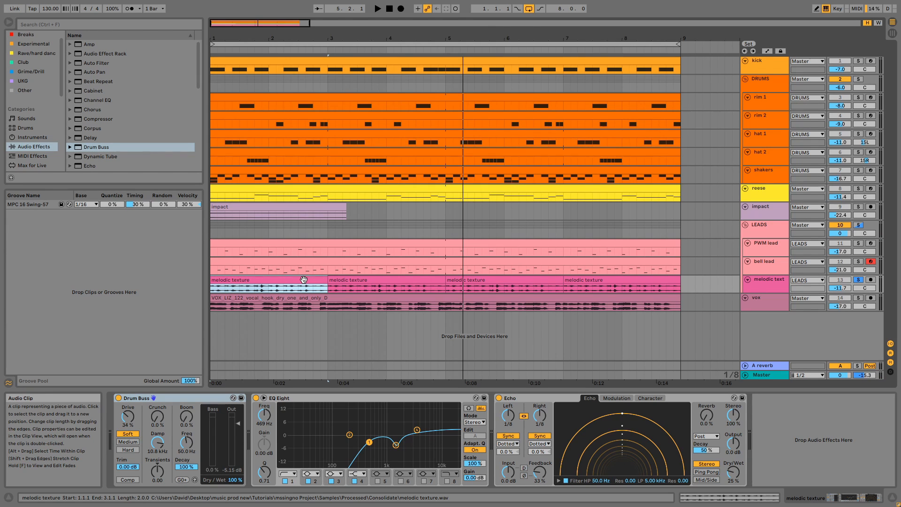
pyautogui.click(339, 285)
pyautogui.click(478, 279)
pyautogui.click(626, 279)
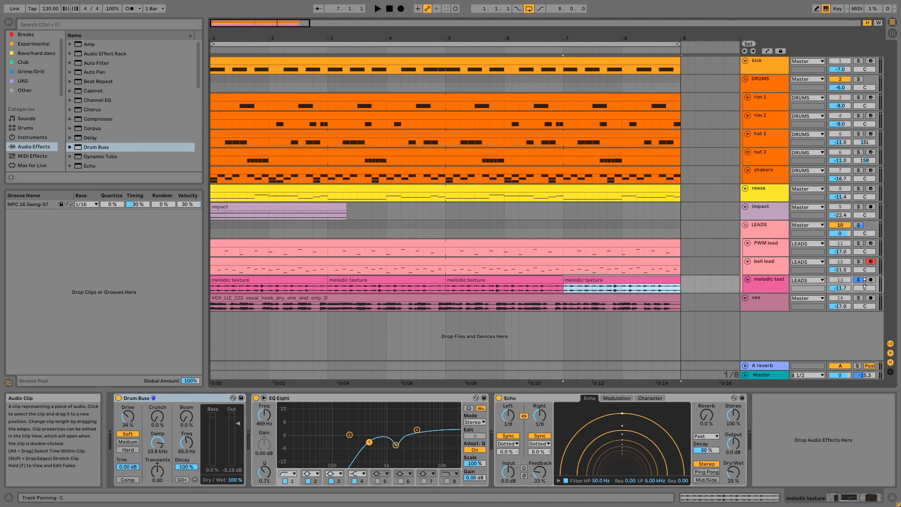
# - Play the full arrangement without solo and compare the mix with the melodic texture track muted and active
pyautogui.click(304, 283)
pyautogui.press('space')
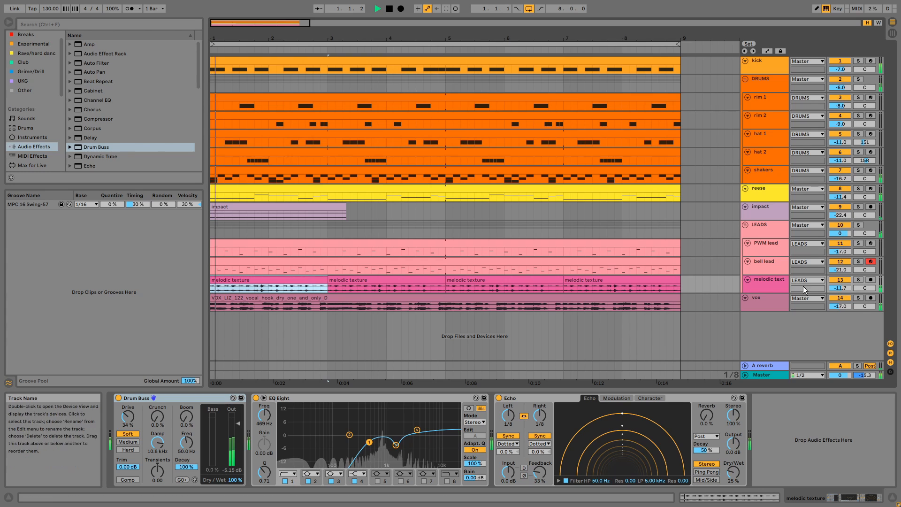
pyautogui.click(839, 280)
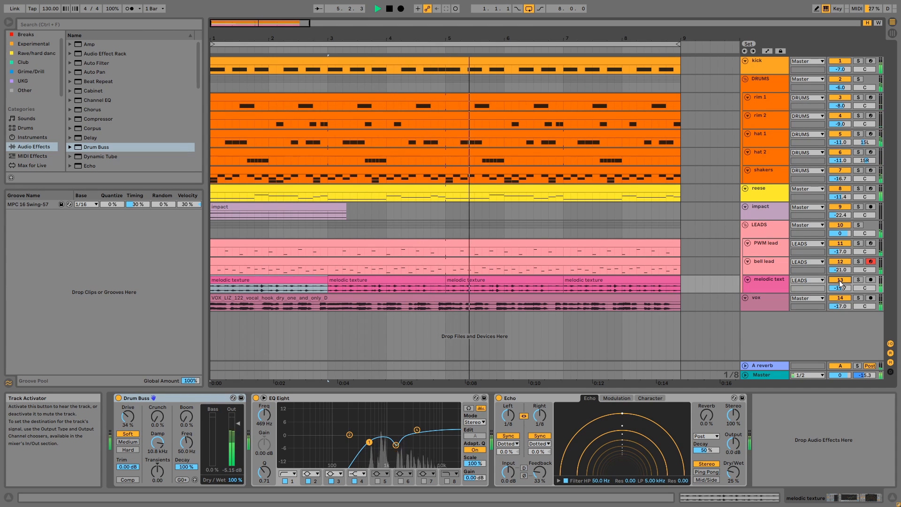
pyautogui.press('space')
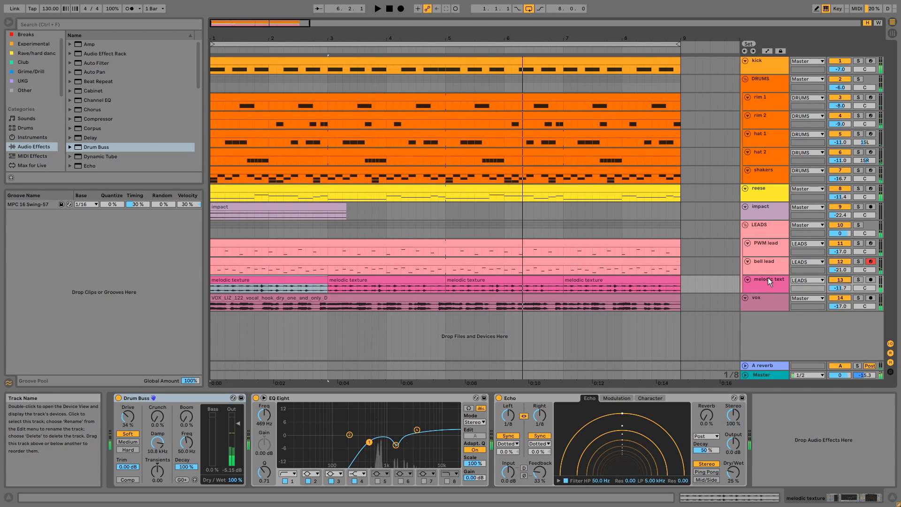
# - Inspect the Drum Buss, EQ Eight and Echo effects on the melodic texture track
pyautogui.click(768, 278)
pyautogui.click(196, 398)
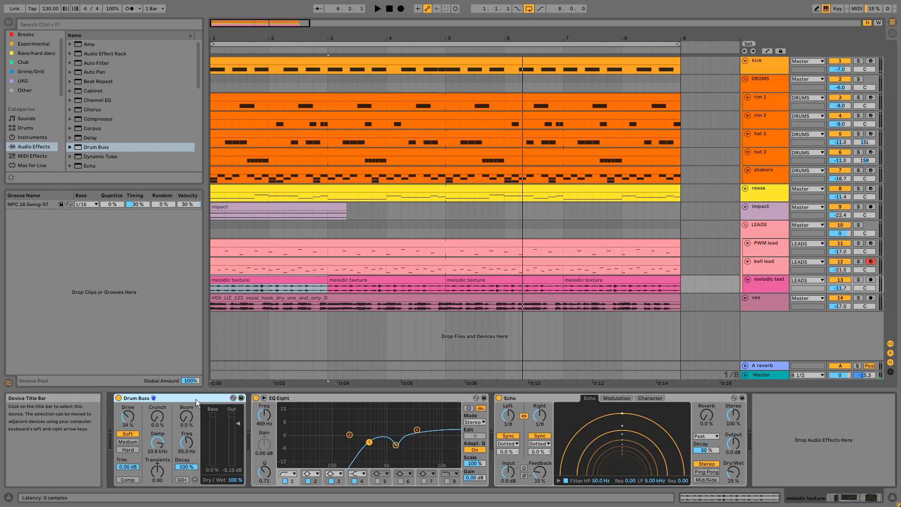
pyautogui.click(306, 399)
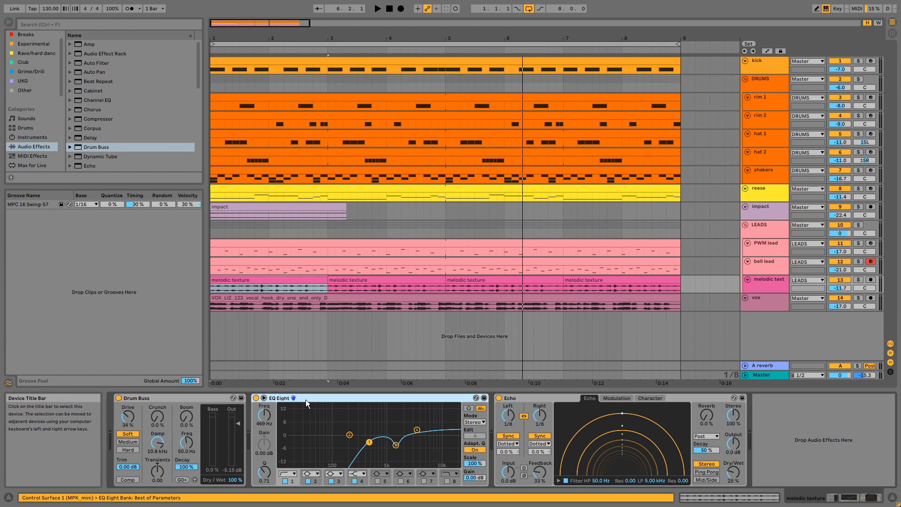
pyautogui.click(540, 400)
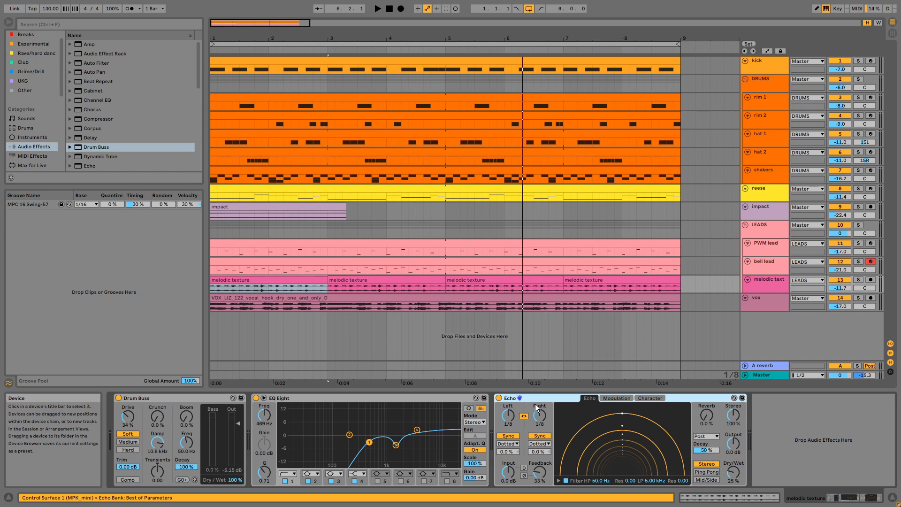
# - Inspect the Drum Buss, Utility and EQ Eight effects on the LEADS group track
pyautogui.click(772, 228)
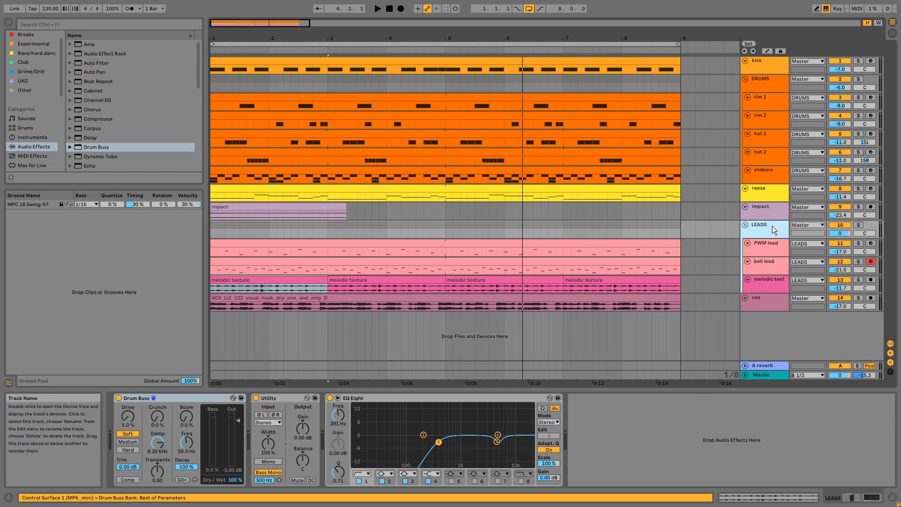
pyautogui.click(196, 399)
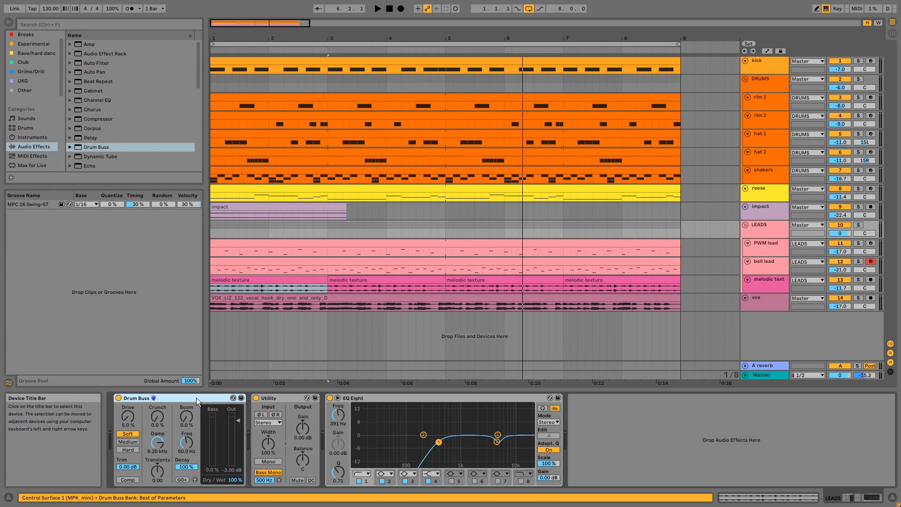
pyautogui.click(285, 398)
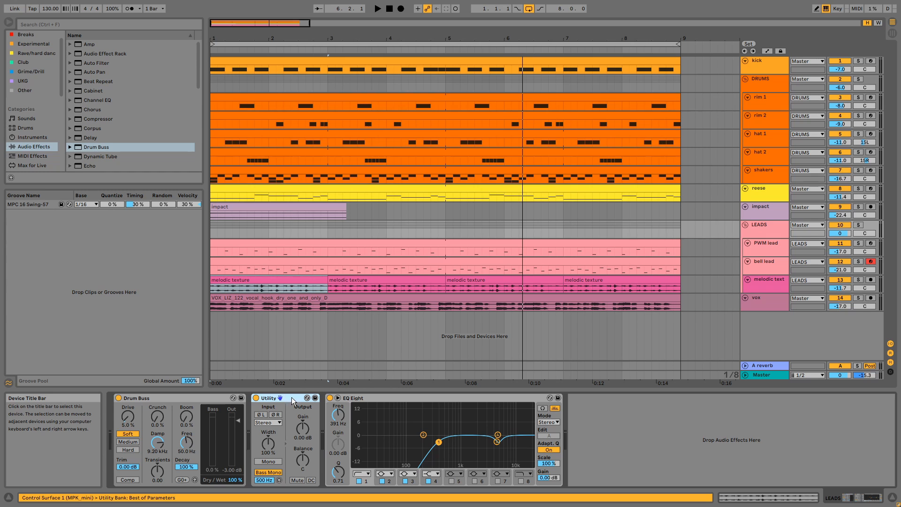
pyautogui.click(365, 397)
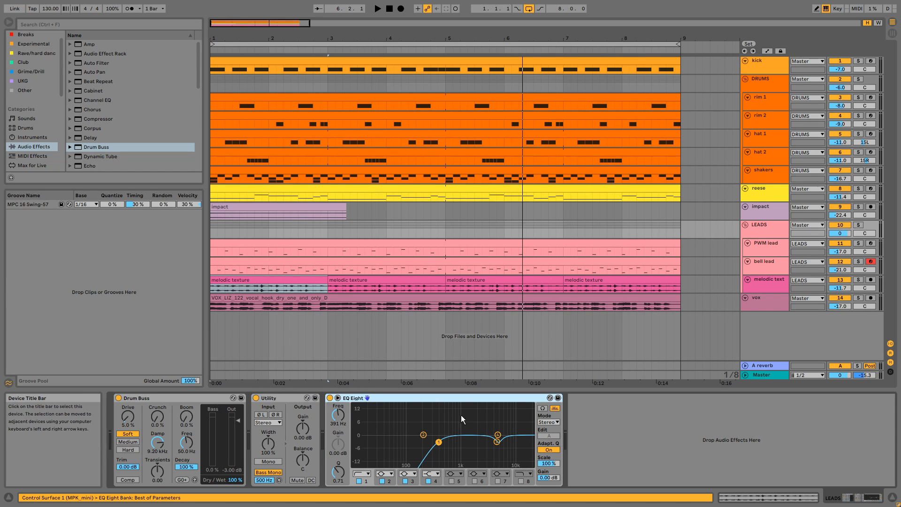
# - Examine the high-frequency dip in the LEADS group's EQ Eight and expand the group track to show its reverb send
pyautogui.click(497, 442)
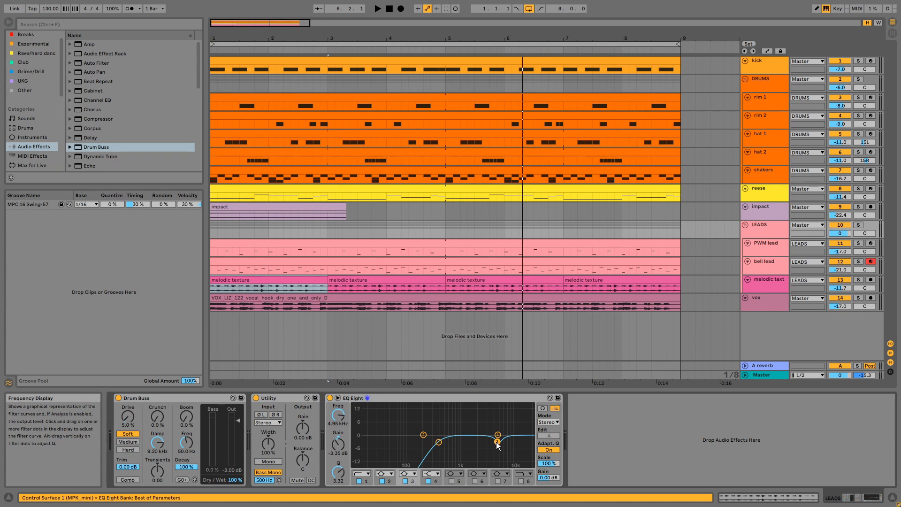
pyautogui.click(767, 227)
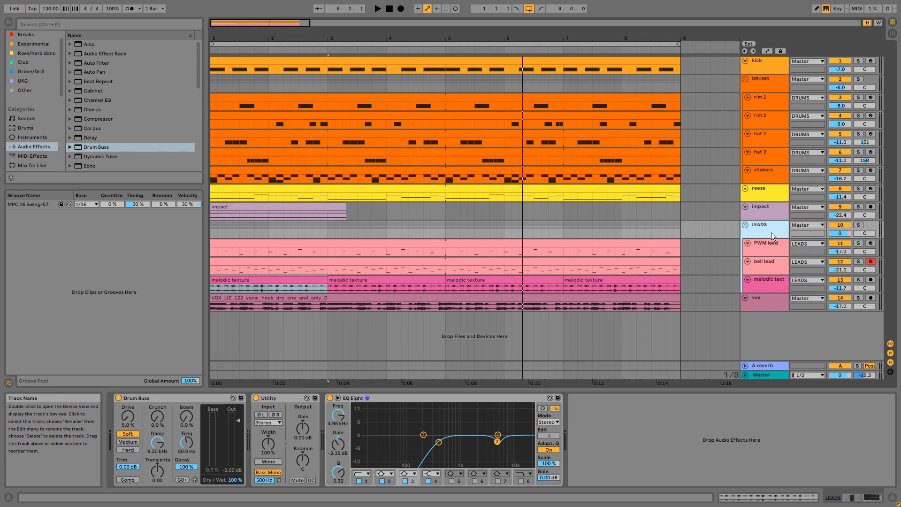
pyautogui.moveTo(777, 238); pyautogui.dragTo(777, 247)
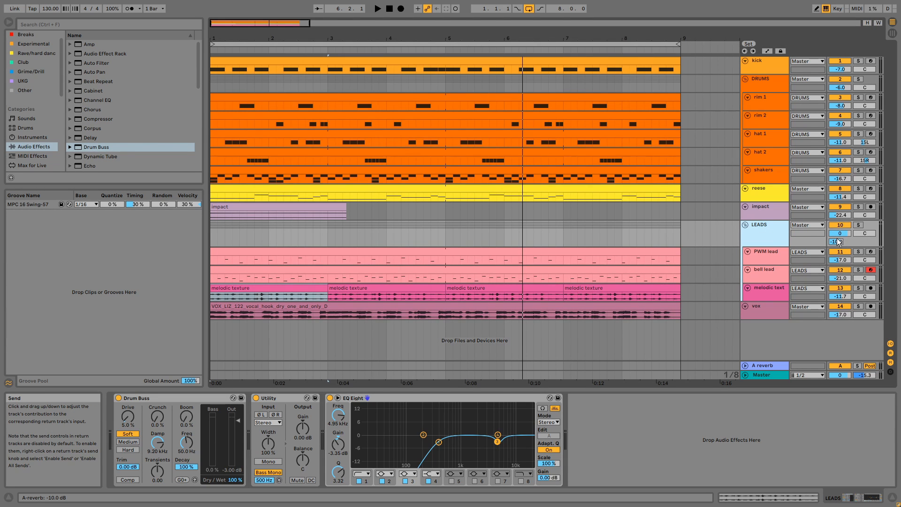
# - Audition the vox track in solo from the start and optimize the arrangement's track heights
pyautogui.click(859, 306)
pyautogui.press('space')
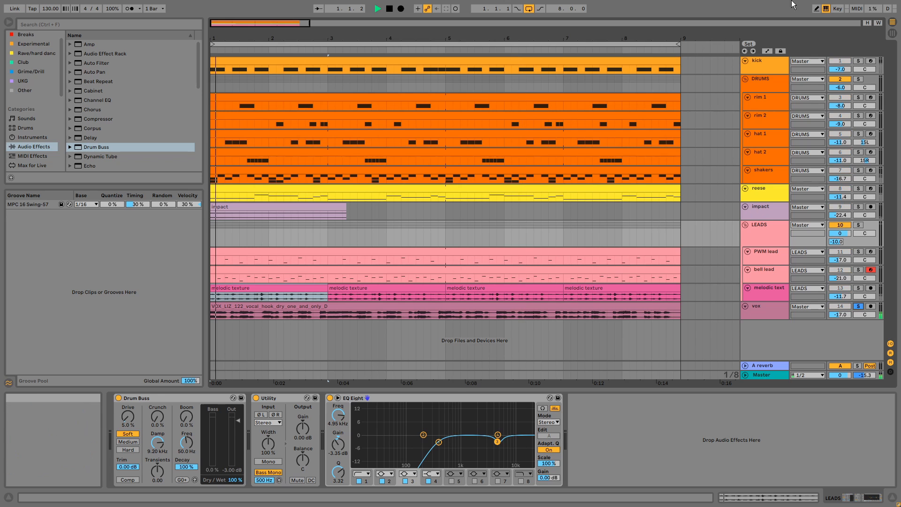
pyautogui.click(867, 23)
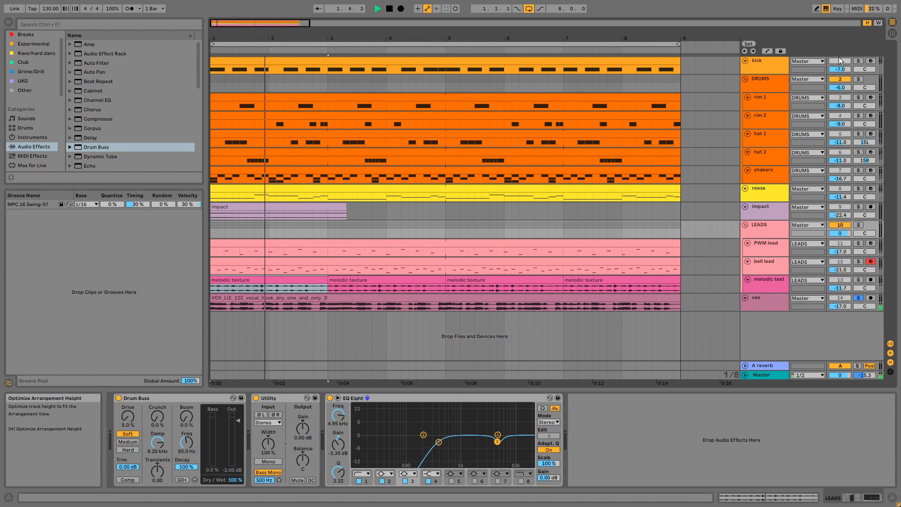
# - Open the vox clip, audition it with Formants set to 100, and undo the formant change
pyautogui.doubleClick(519, 306)
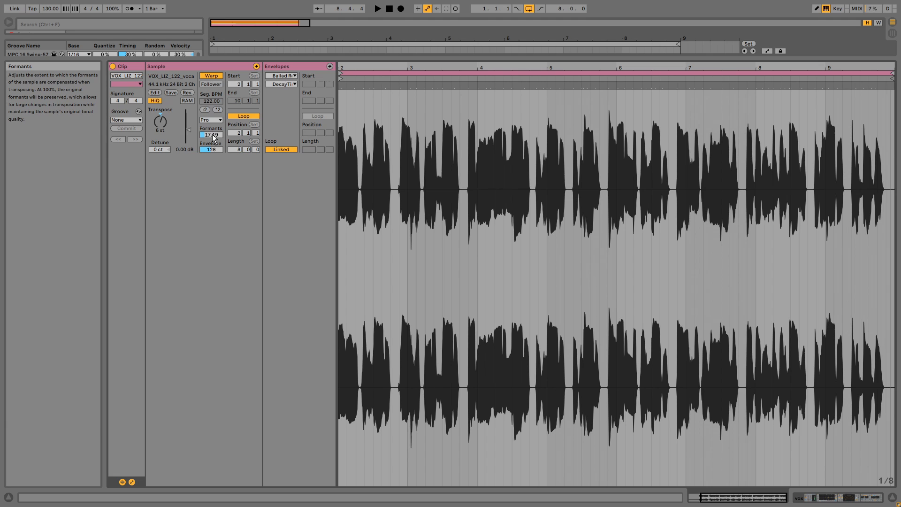
pyautogui.press('space')
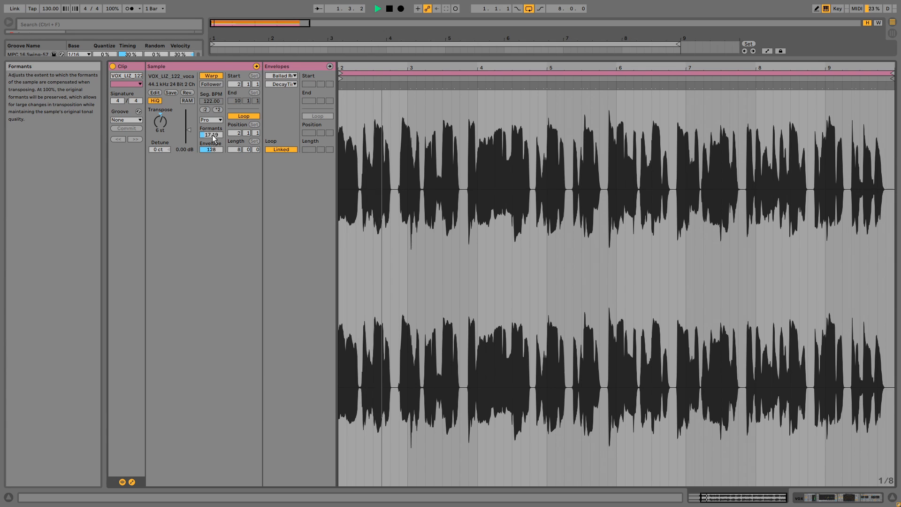
pyautogui.moveTo(213, 135); pyautogui.dragTo(212, 134)
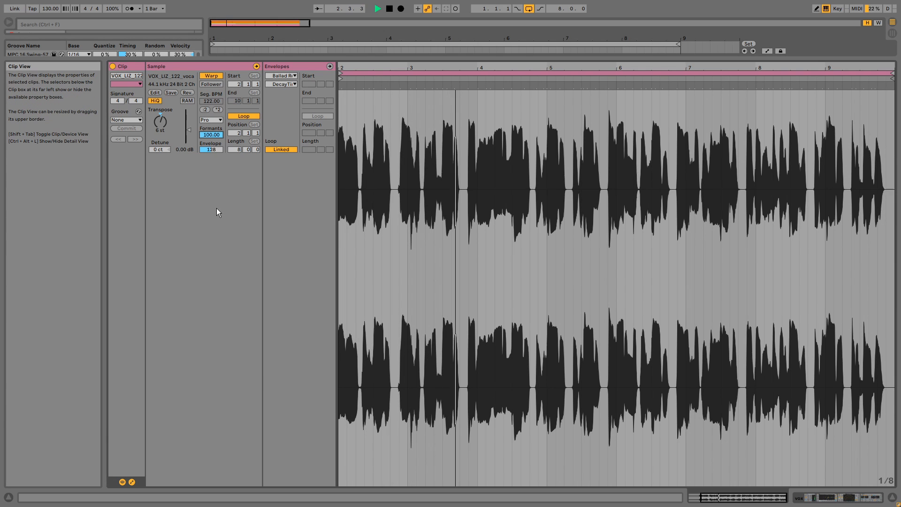
pyautogui.hotkey('ctrl', 'z')
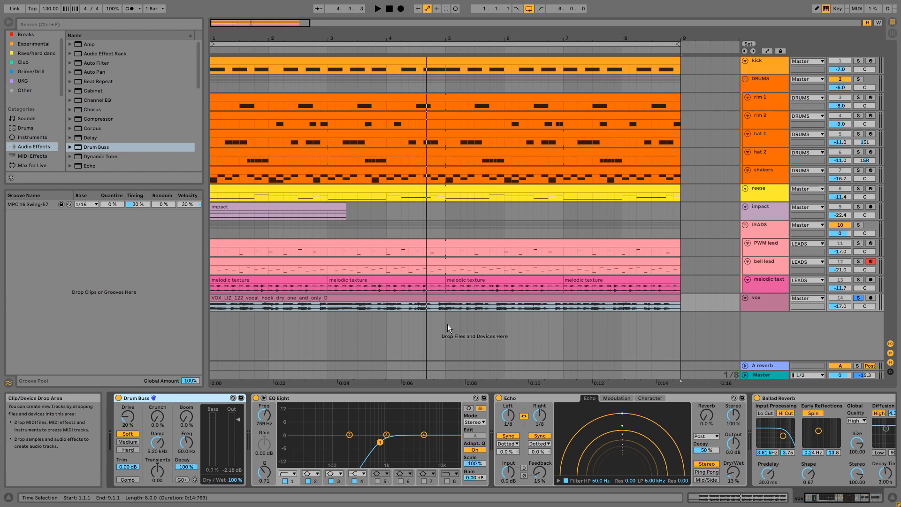
# - Inspect the EQ Eight, Echo and Ballad Reverb effects on the vox track
pyautogui.click(446, 398)
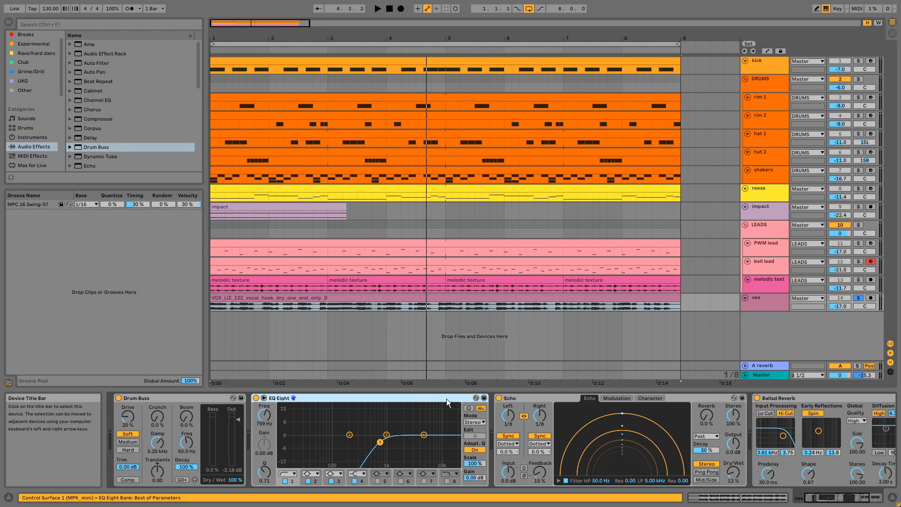
pyautogui.click(517, 397)
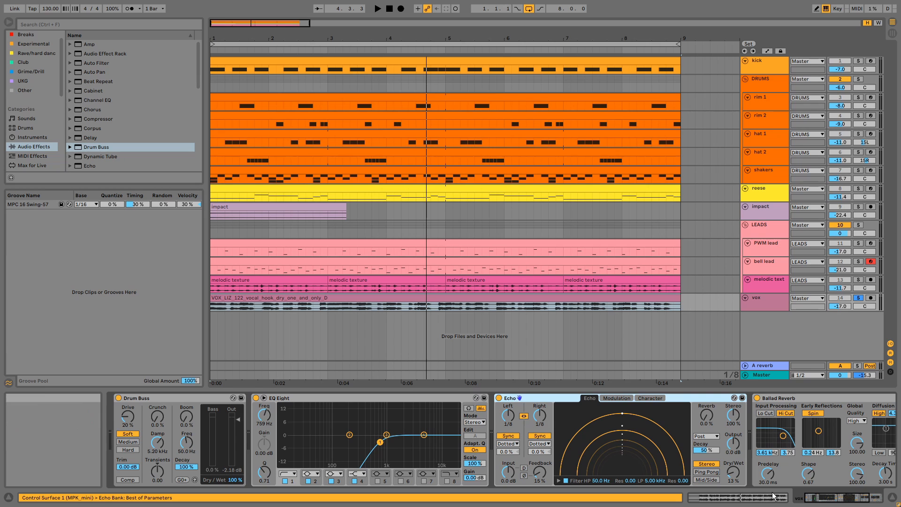
pyautogui.click(839, 500)
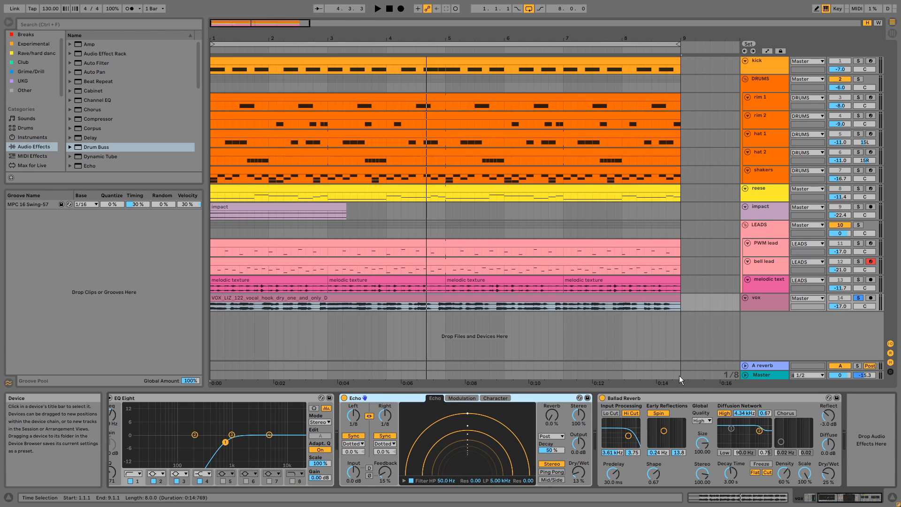
pyautogui.click(686, 399)
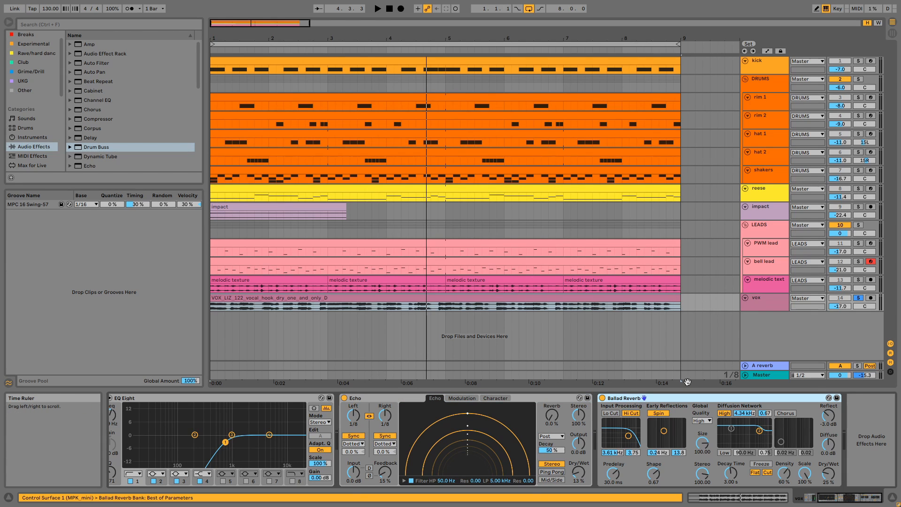